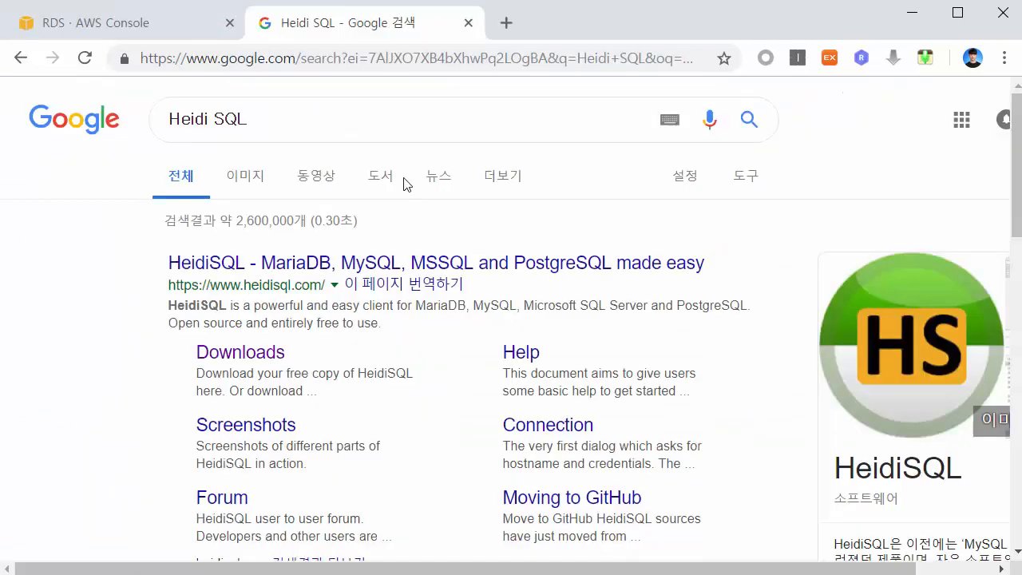
# Open HeidiSQL's download page from the search results and download the combined 32/64 bit installer.
pyautogui.moveTo(344, 129); pyautogui.dragTo(133, 125)
pyautogui.click(116, 222)
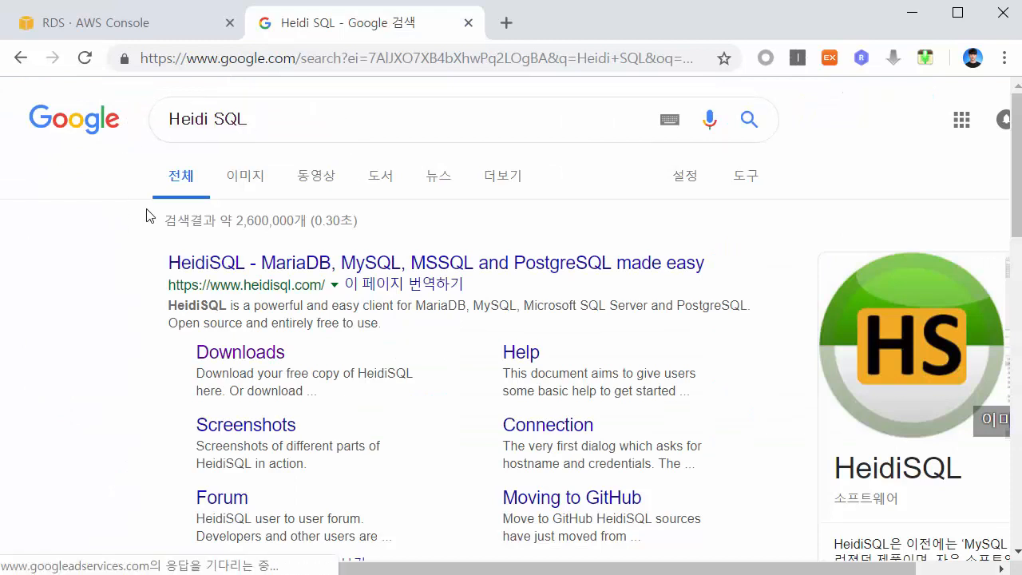
pyautogui.click(274, 354)
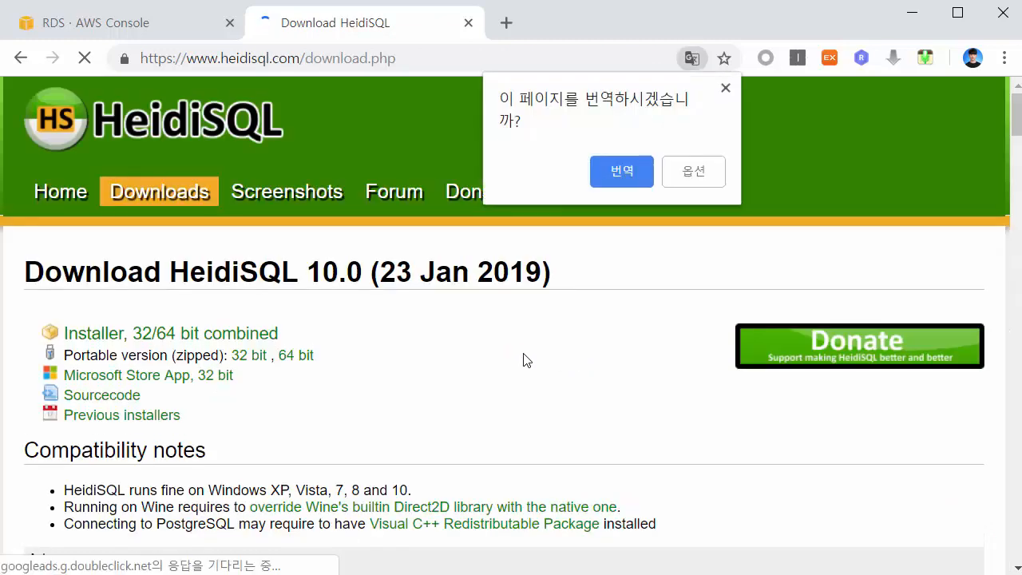
pyautogui.click(726, 88)
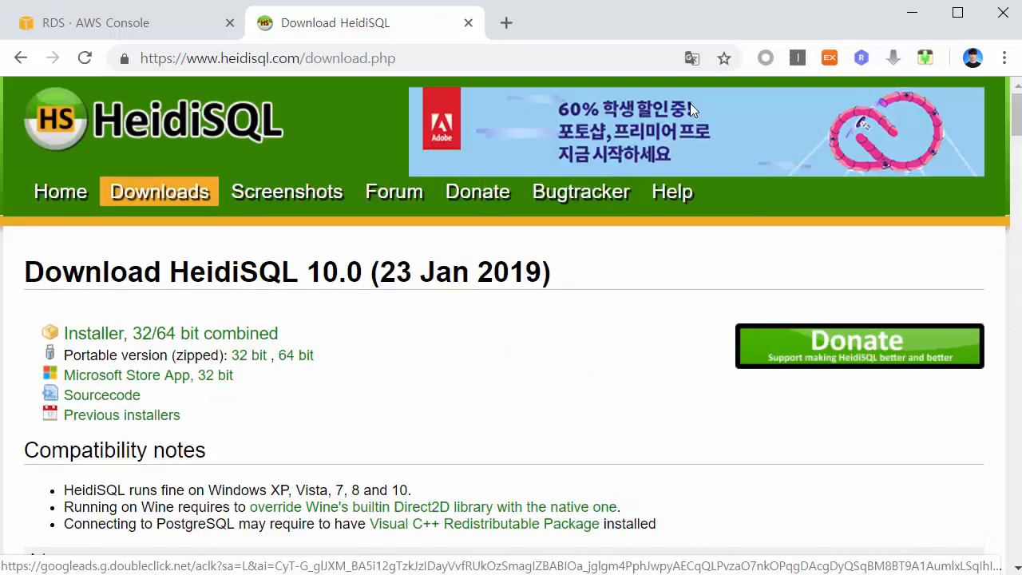
pyautogui.click(121, 342)
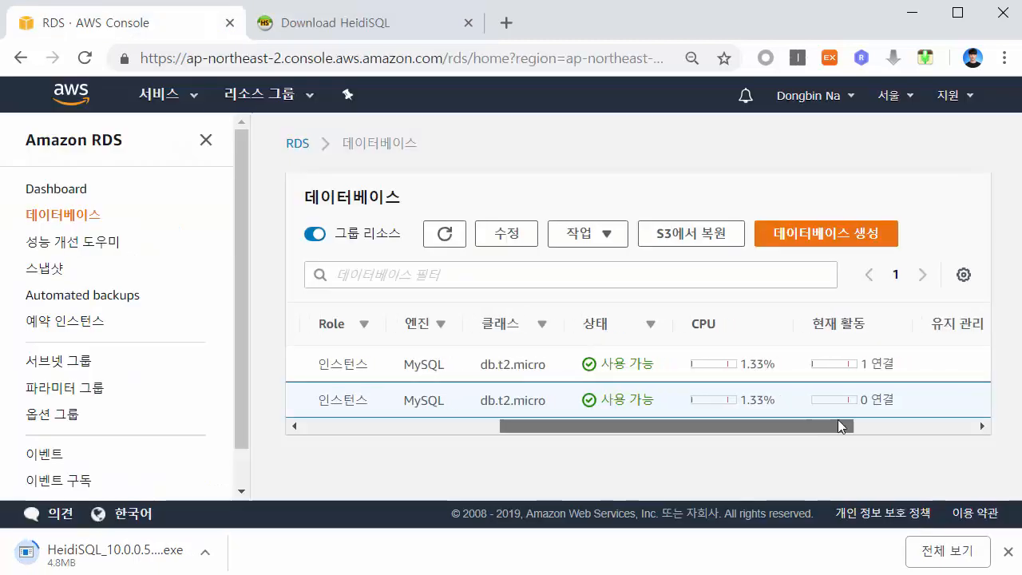
# In the RDS console, open the my-tutorial-db database and bring up its connection details.
pyautogui.moveTo(840, 424); pyautogui.dragTo(518, 462)
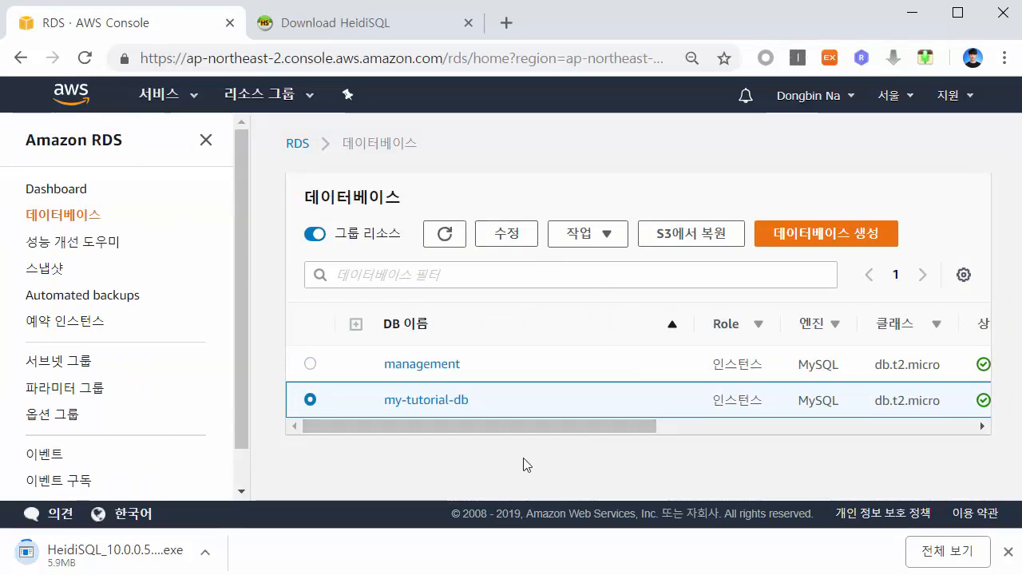
pyautogui.moveTo(497, 429); pyautogui.dragTo(437, 456)
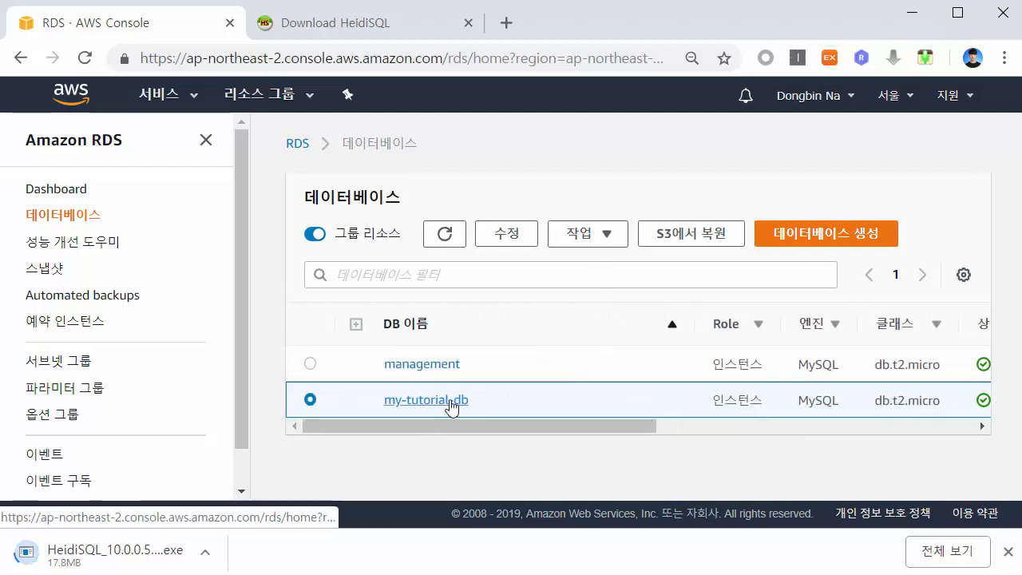
pyautogui.click(452, 407)
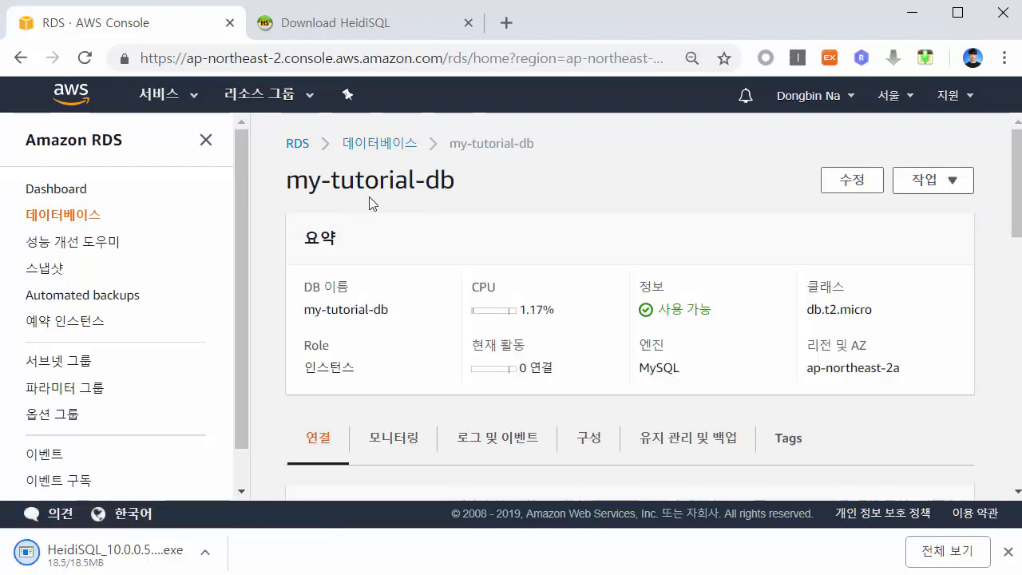
pyautogui.scroll(-3, 617, 195)
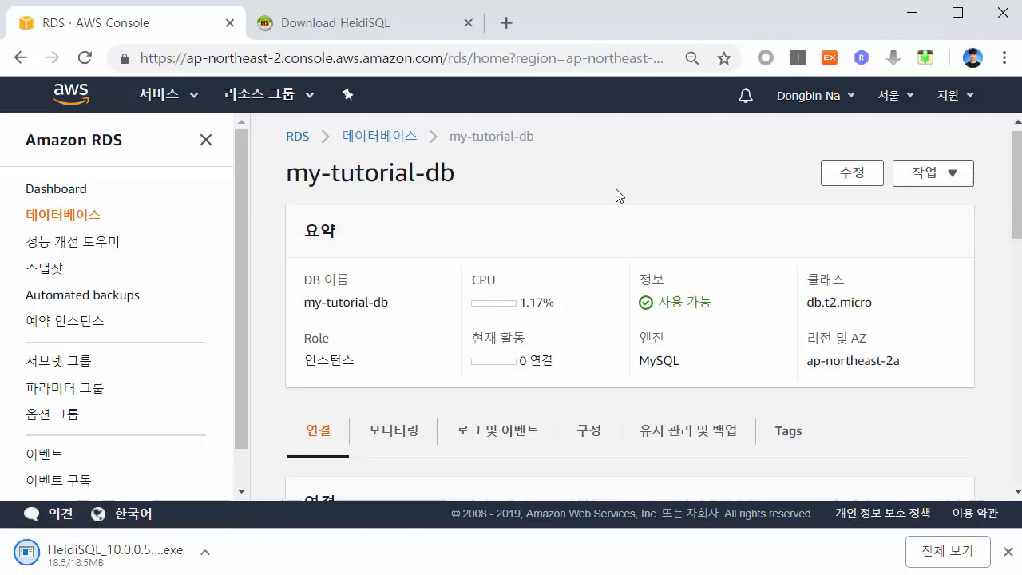
pyautogui.scroll(-1, 617, 196)
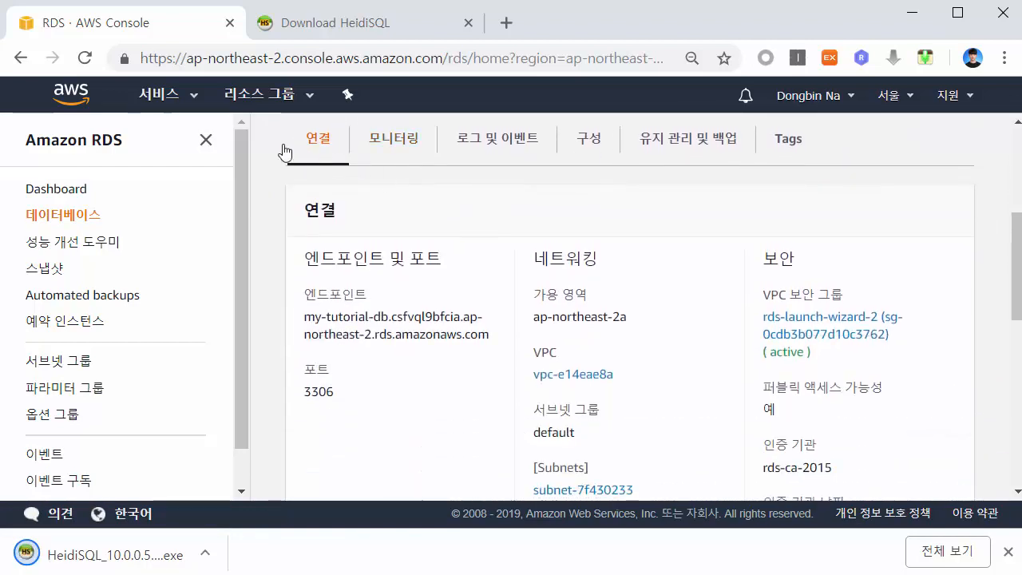
# Examine the database's public accessibility setting, endpoint address and VPC security group in the connection details.
pyautogui.moveTo(764, 389); pyautogui.dragTo(867, 393)
pyautogui.click(779, 413)
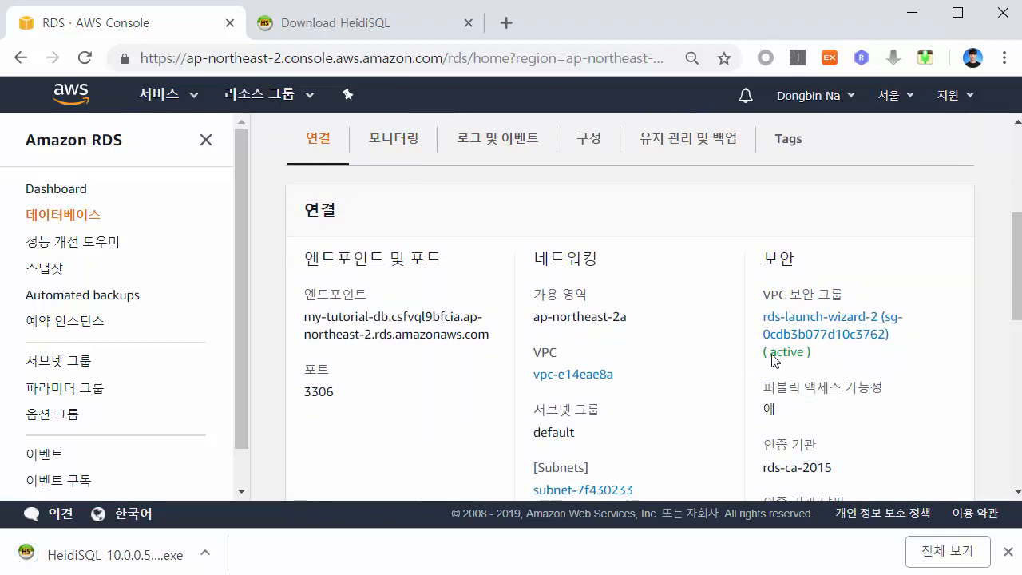
pyautogui.moveTo(305, 317); pyautogui.dragTo(495, 339)
pyautogui.click(548, 370)
pyautogui.moveTo(311, 295); pyautogui.dragTo(379, 297)
pyautogui.click(379, 298)
pyautogui.moveTo(496, 345); pyautogui.dragTo(304, 317)
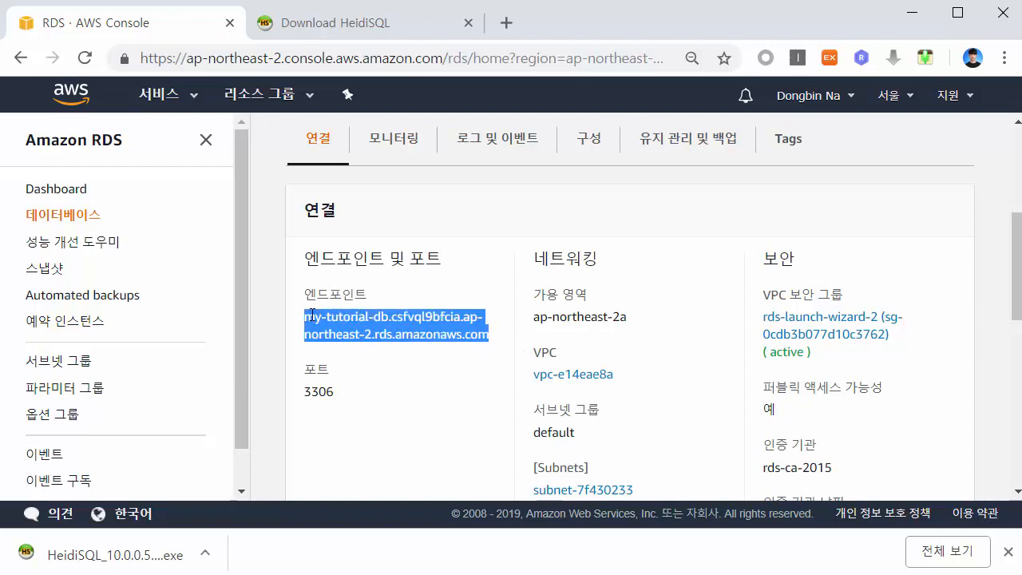
pyautogui.click(481, 296)
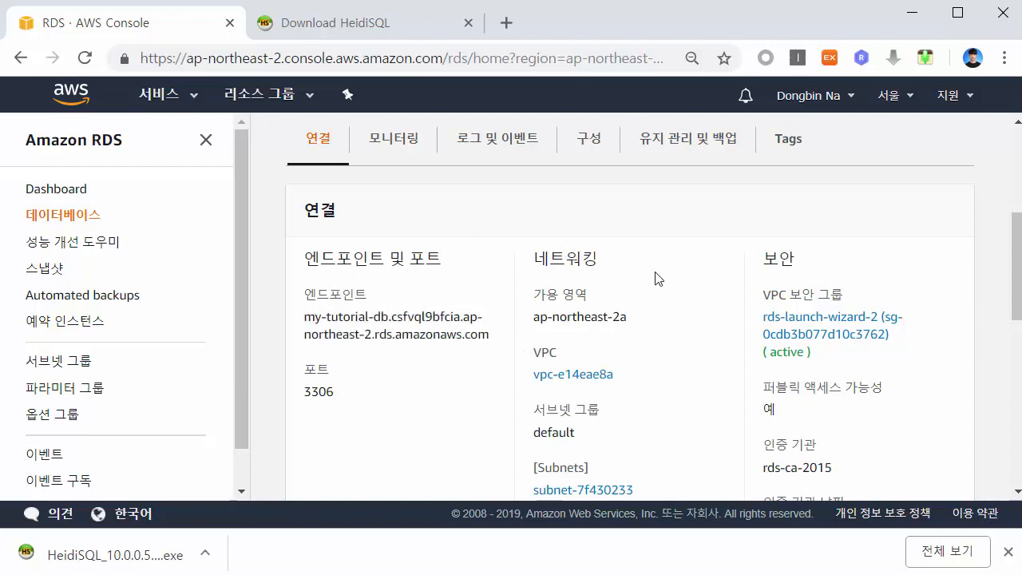
pyautogui.moveTo(763, 295); pyautogui.dragTo(817, 298)
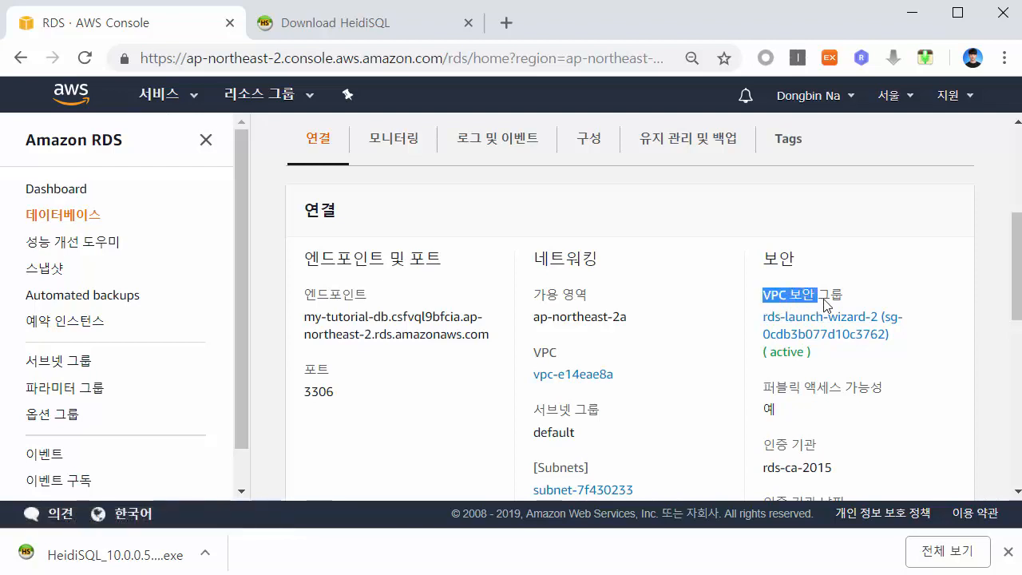
pyautogui.click(827, 301)
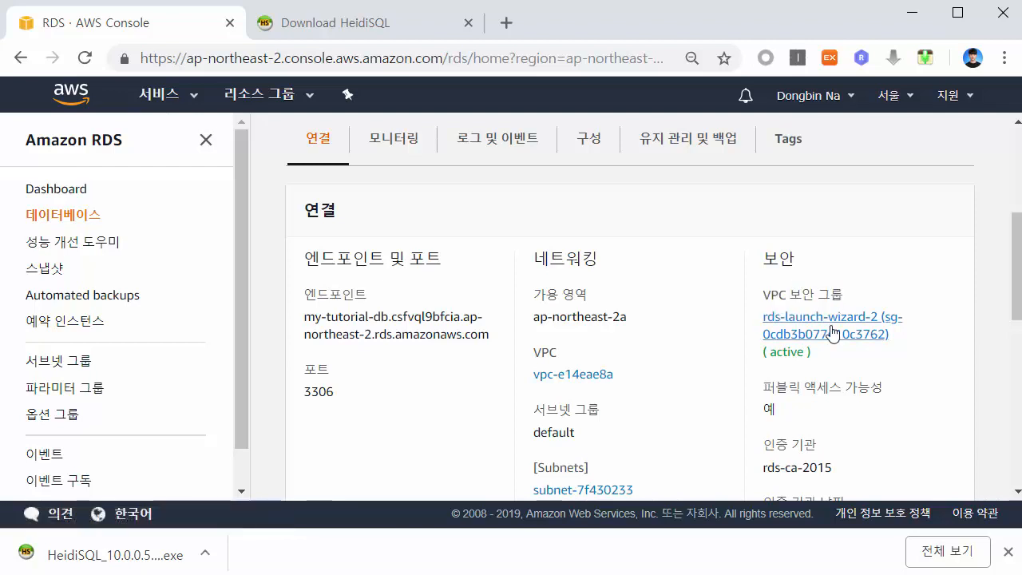
# Open the rds-launch-wizard-2 security group and check the source address of its inbound MYSQL/Aurora rule.
pyautogui.click(831, 327)
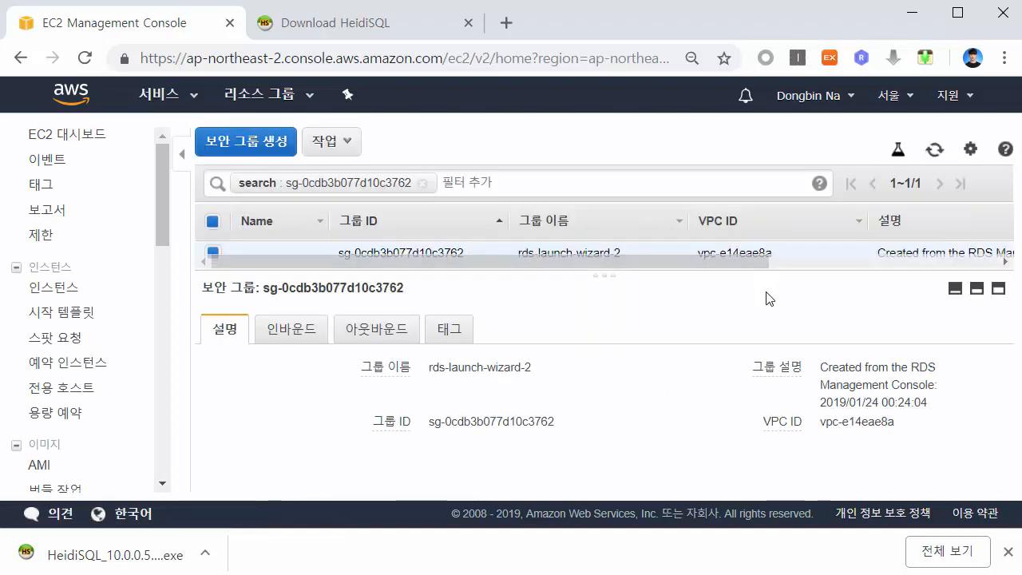
pyautogui.click(304, 330)
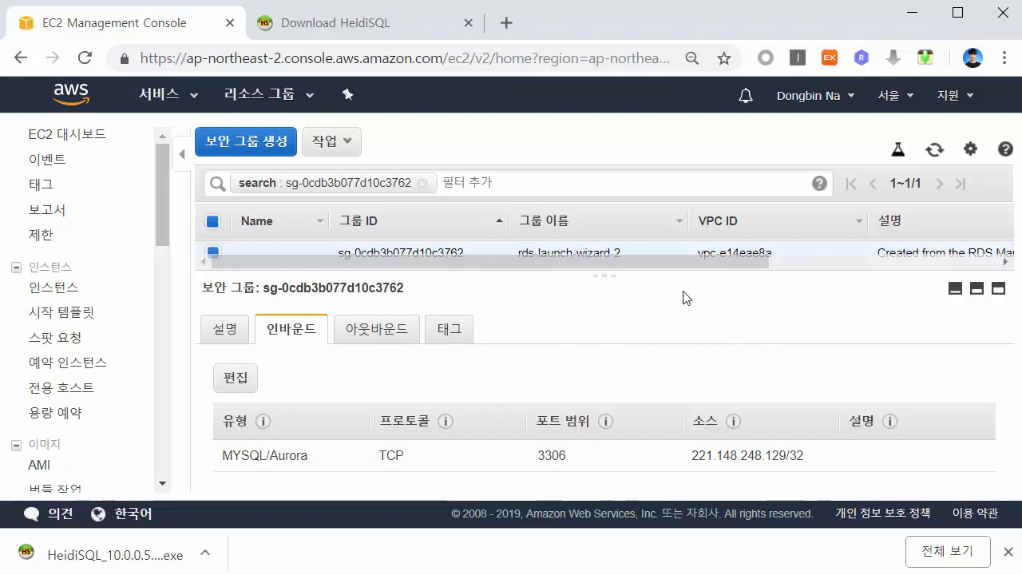
pyautogui.moveTo(693, 456); pyautogui.dragTo(810, 456)
pyautogui.click(812, 457)
# Set the inbound MYSQL/Aurora rule's source to 위치 무관 (anywhere, 0.0.0.0/0, ::/0), save it and check the resulting rules.
pyautogui.click(244, 383)
pyautogui.click(448, 274)
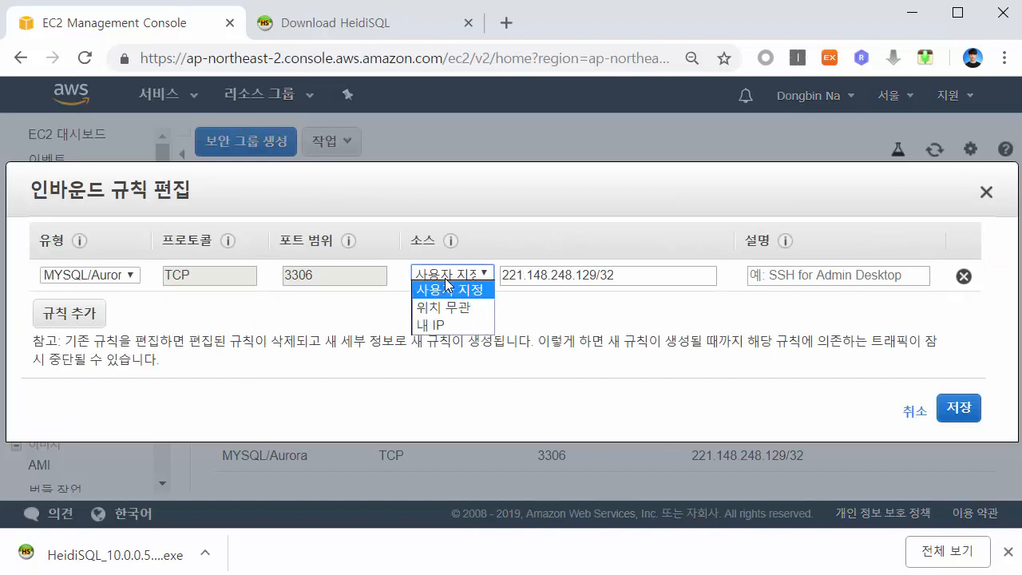
pyautogui.click(452, 307)
pyautogui.click(485, 276)
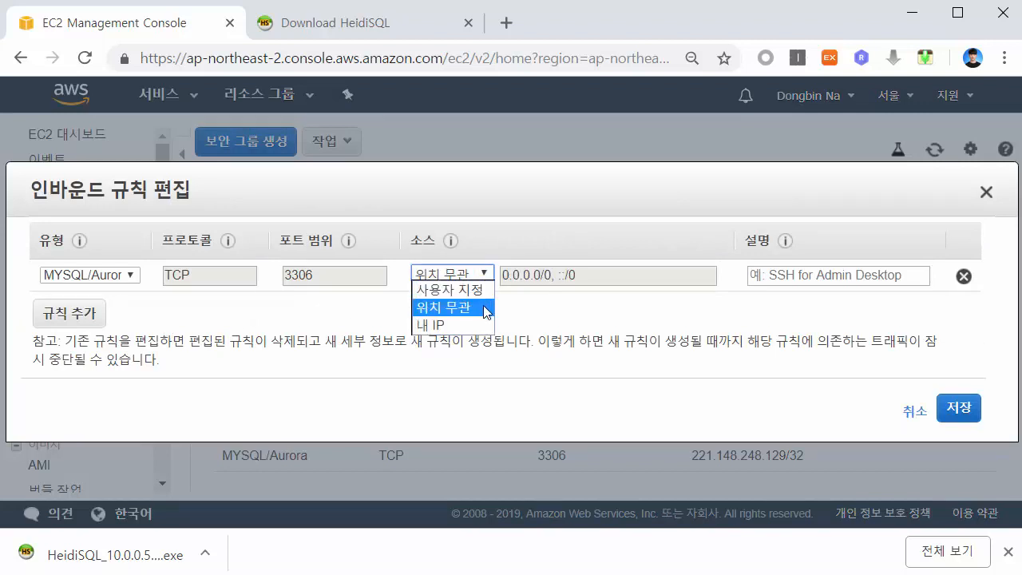
pyautogui.click(484, 306)
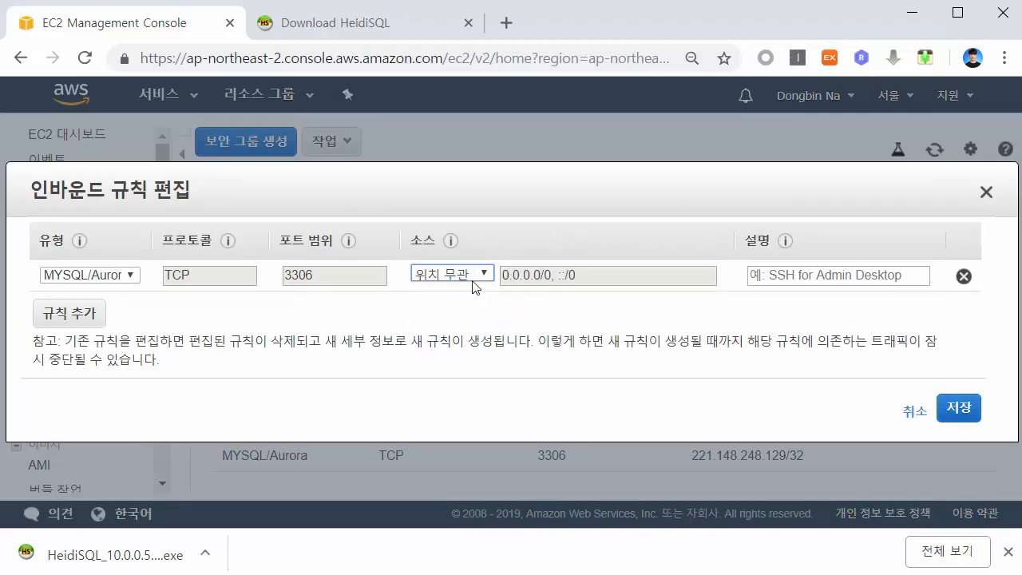
pyautogui.click(952, 407)
pyautogui.scroll(-1, 727, 455)
pyautogui.moveTo(728, 453)
pyautogui.mouseDown()
pyautogui.moveTo(694, 426)
pyautogui.moveTo(669, 448)
pyautogui.moveTo(729, 441)
pyautogui.mouseUp()
pyautogui.click(758, 443)
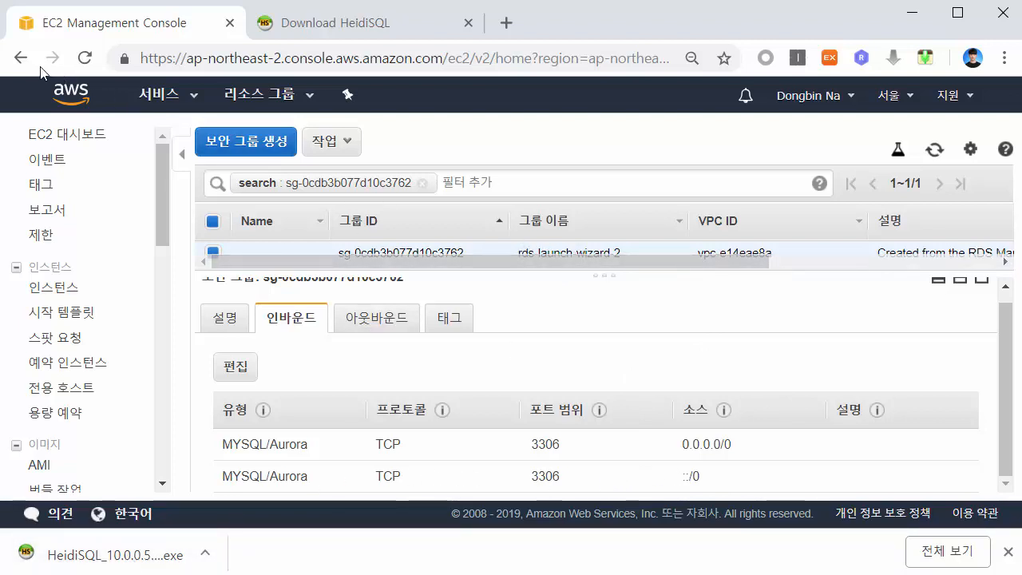
# Return to the RDS database list, reopen my-tutorial-db and highlight the endpoint address in its connection details.
pyautogui.click(20, 58)
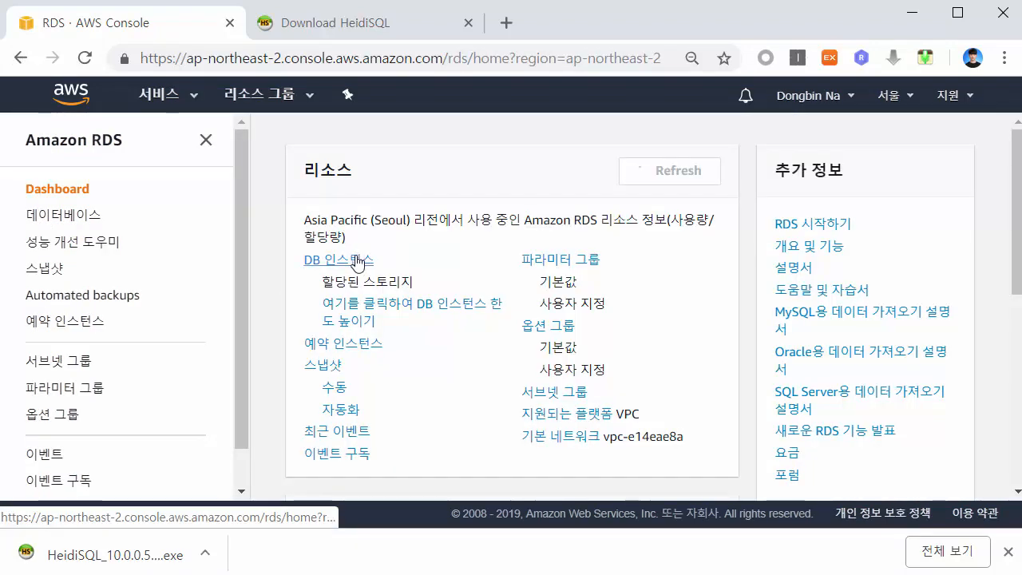
pyautogui.click(357, 264)
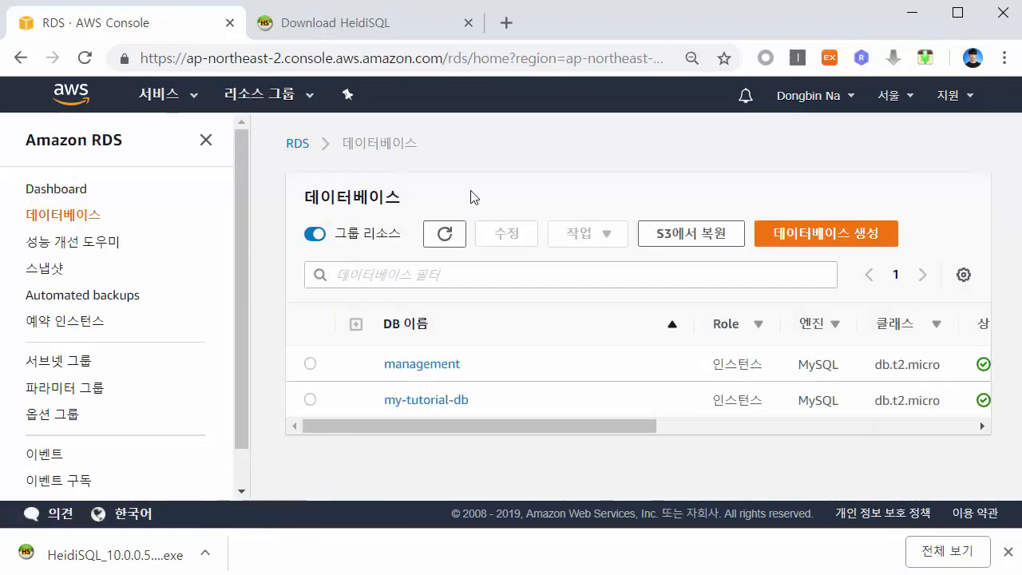
pyautogui.click(468, 402)
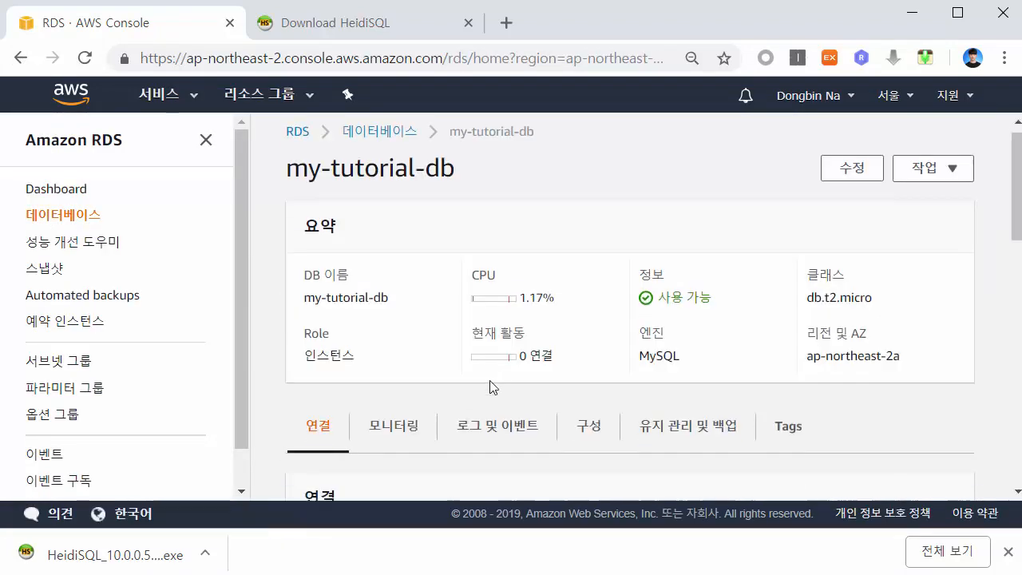
pyautogui.scroll(-4, 490, 388)
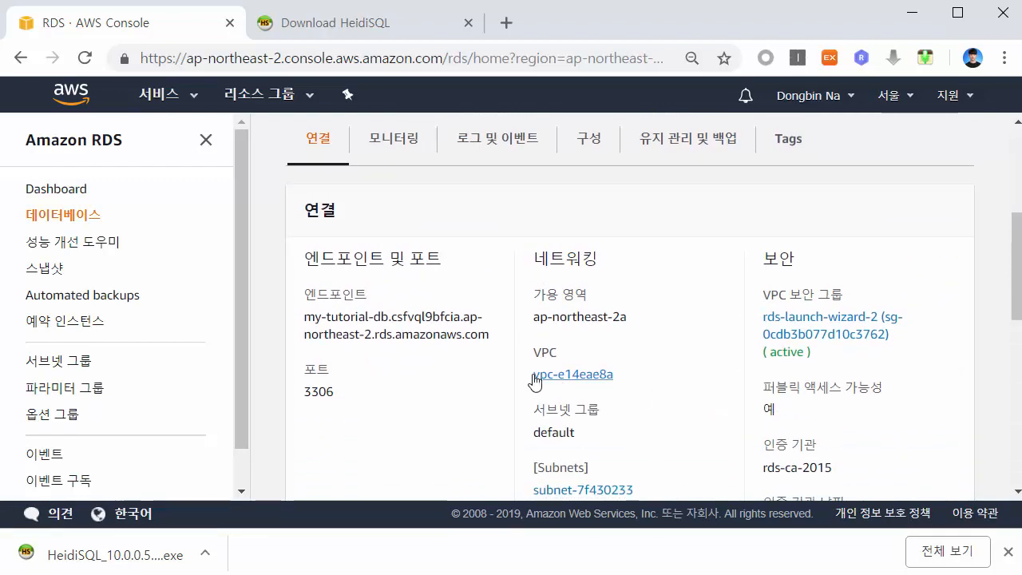
pyautogui.moveTo(306, 317); pyautogui.dragTo(512, 344)
pyautogui.click(512, 344)
# Run the downloaded HeidiSQL installer and confirm English as the setup language.
pyautogui.click(149, 543)
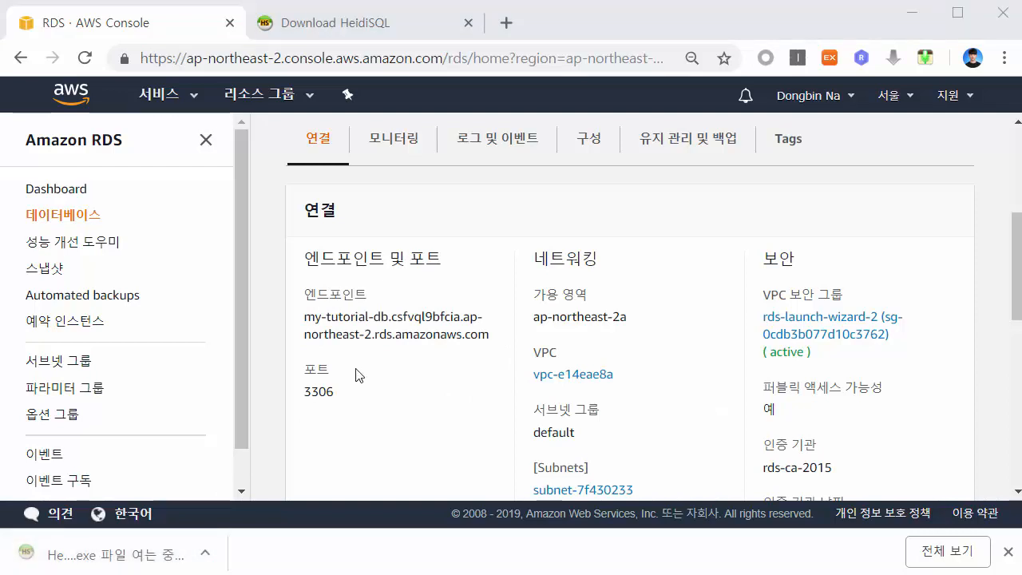
pyautogui.click(555, 262)
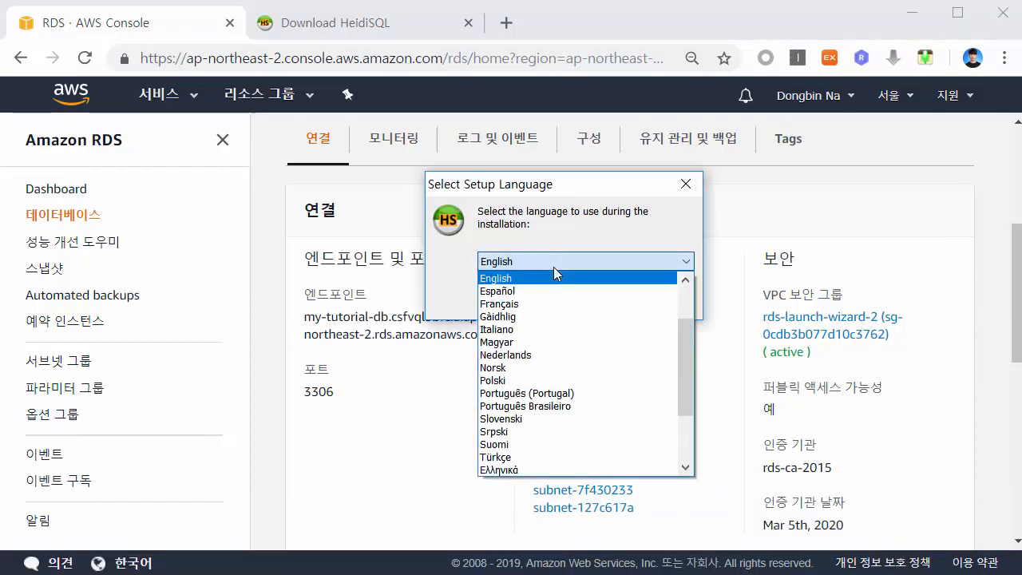
pyautogui.scroll(-2, 532, 359)
pyautogui.click(520, 263)
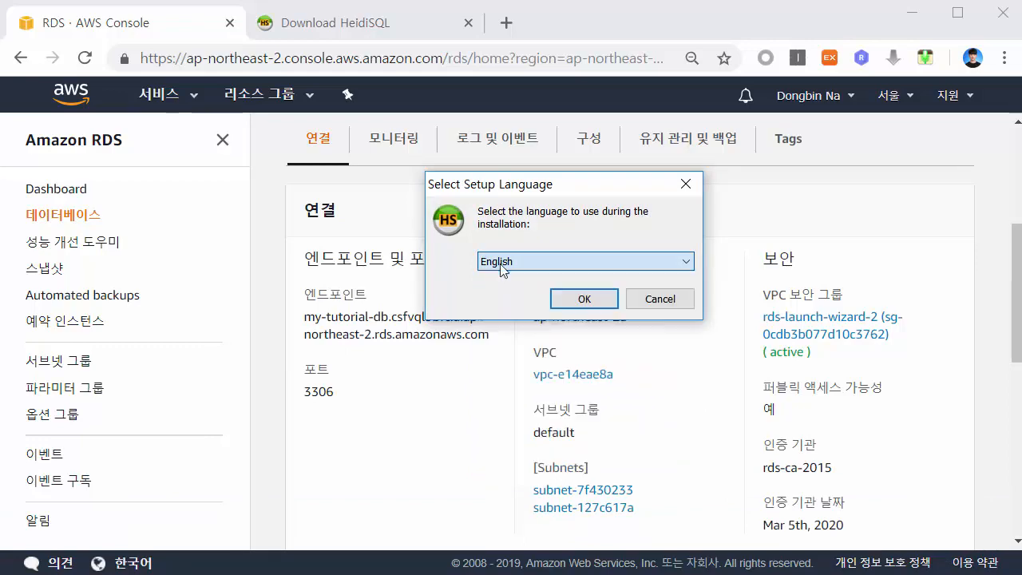
pyautogui.click(586, 297)
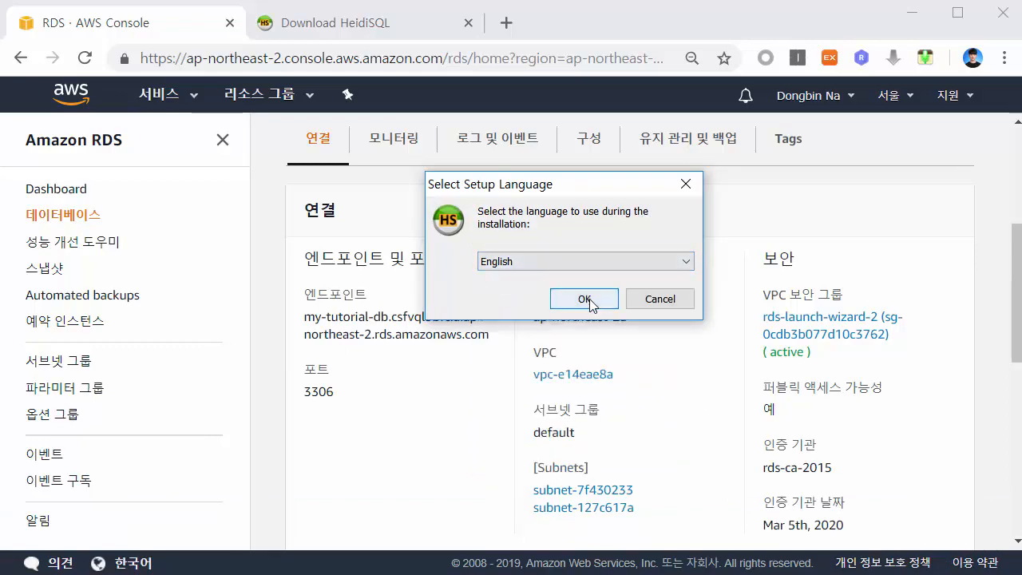
# Accept the license agreement, install HeidiSQL with the default additional tasks, and finish setup with Launch HeidiSQL enabled.
pyautogui.moveTo(684, 220); pyautogui.dragTo(486, 129)
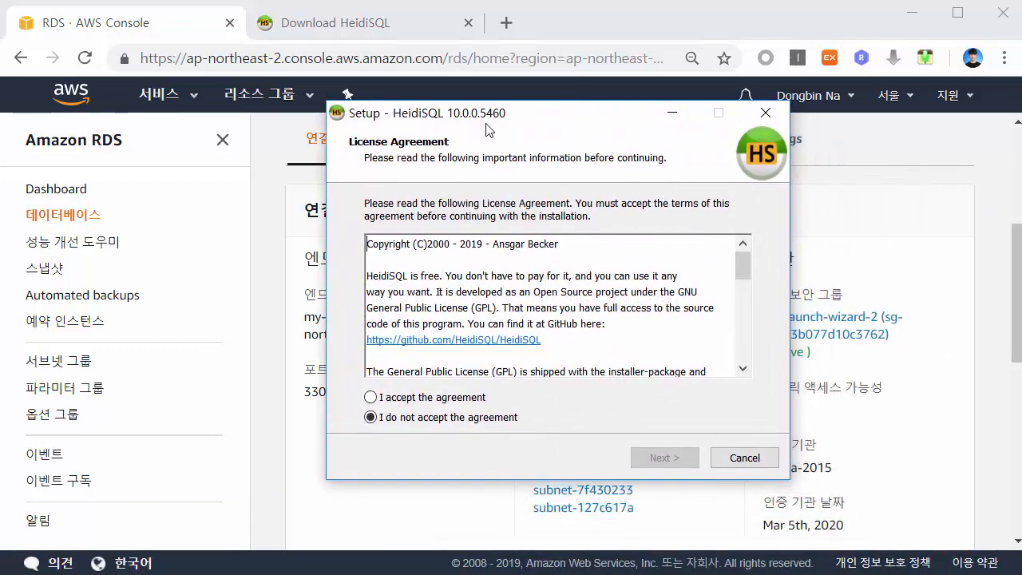
pyautogui.click(487, 397)
pyautogui.click(662, 457)
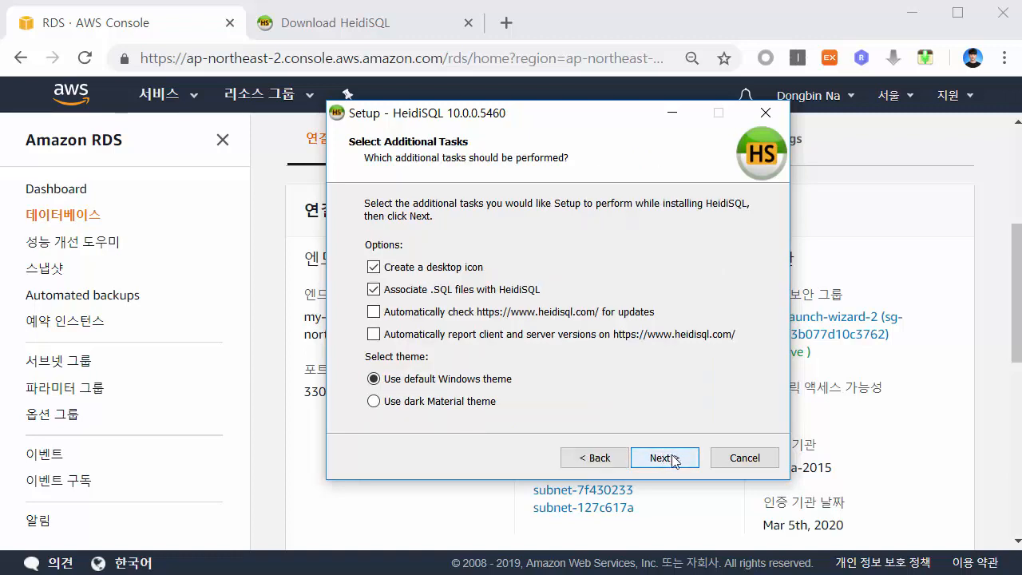
pyautogui.click(672, 457)
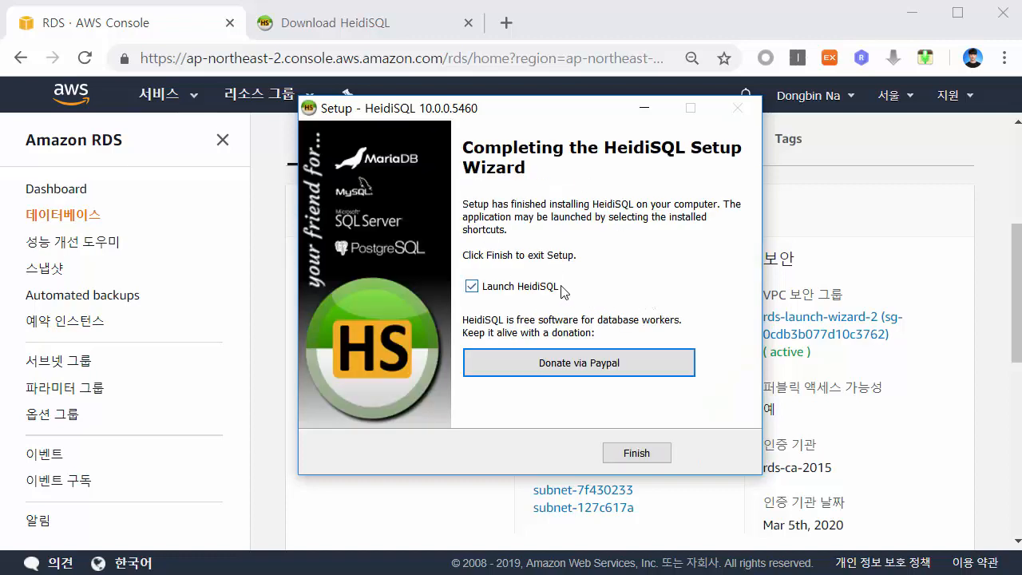
pyautogui.click(565, 291)
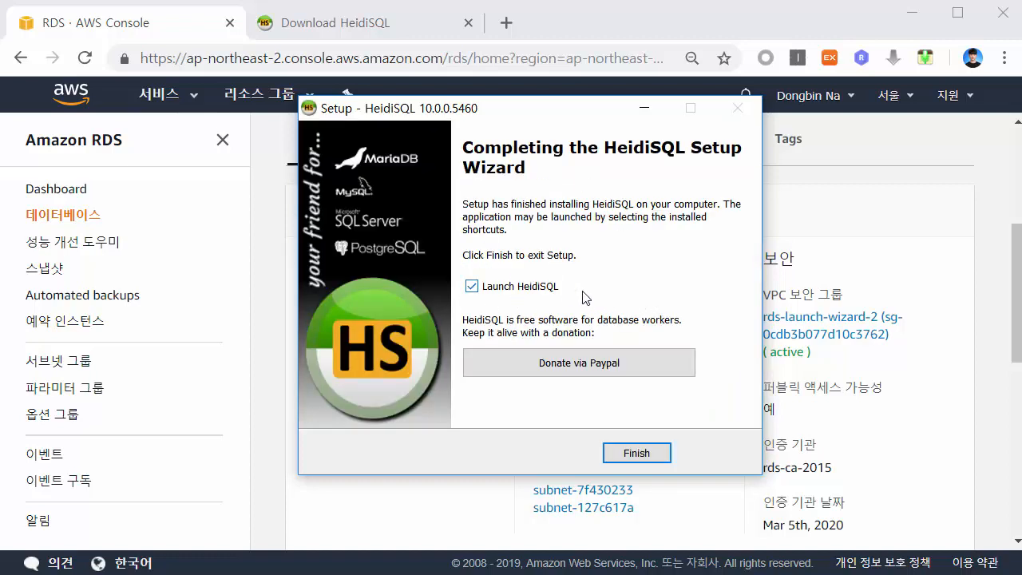
pyautogui.click(610, 449)
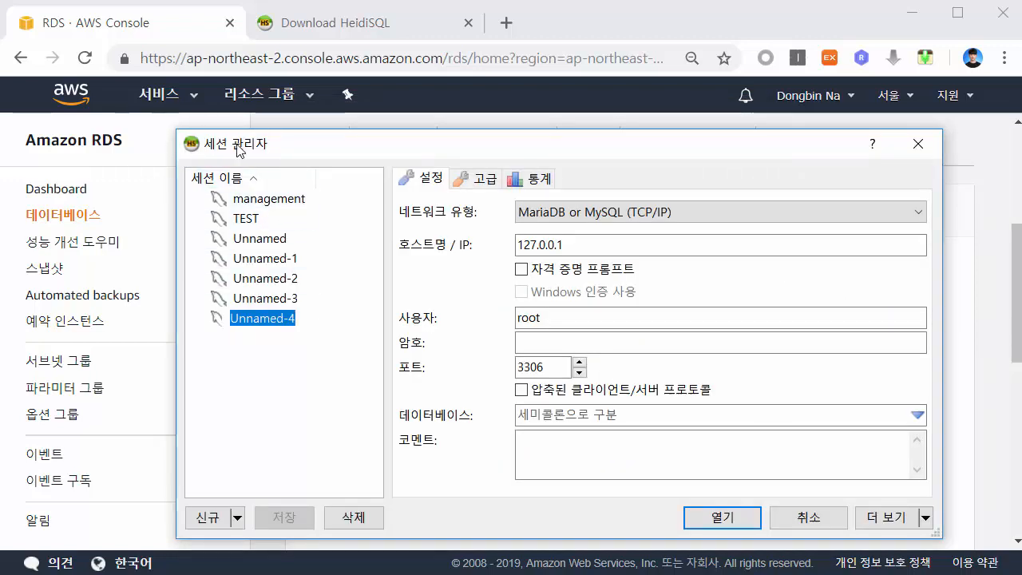
# Create a new session in the HeidiSQL session manager and name it Tutorial DB.
pyautogui.click(343, 337)
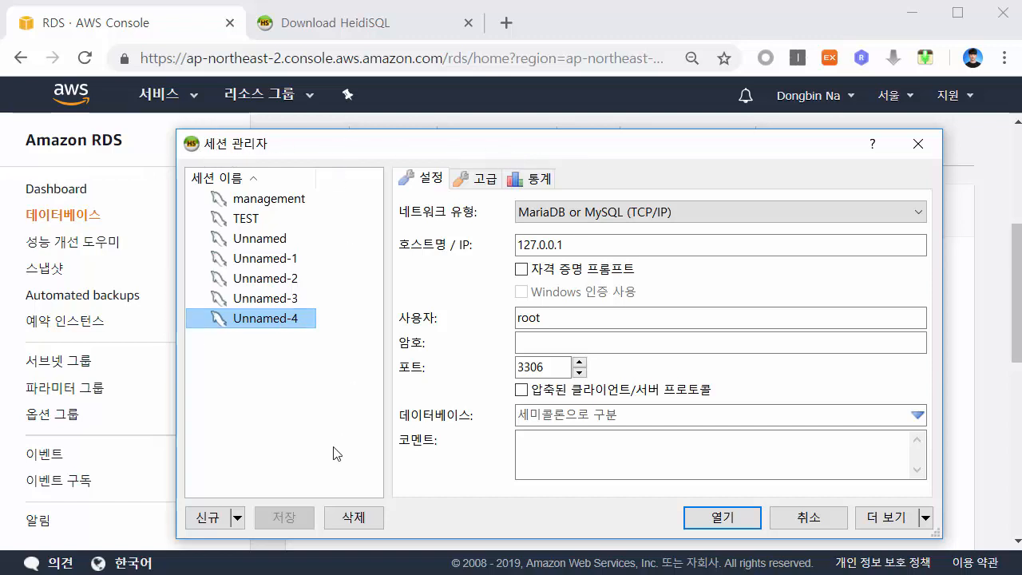
pyautogui.click(231, 514)
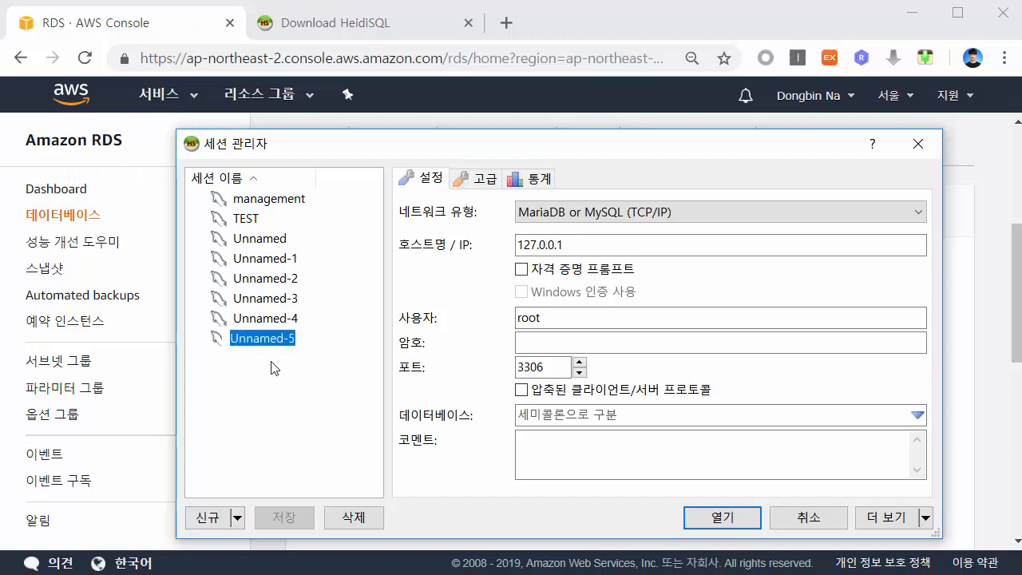
pyautogui.write('d')
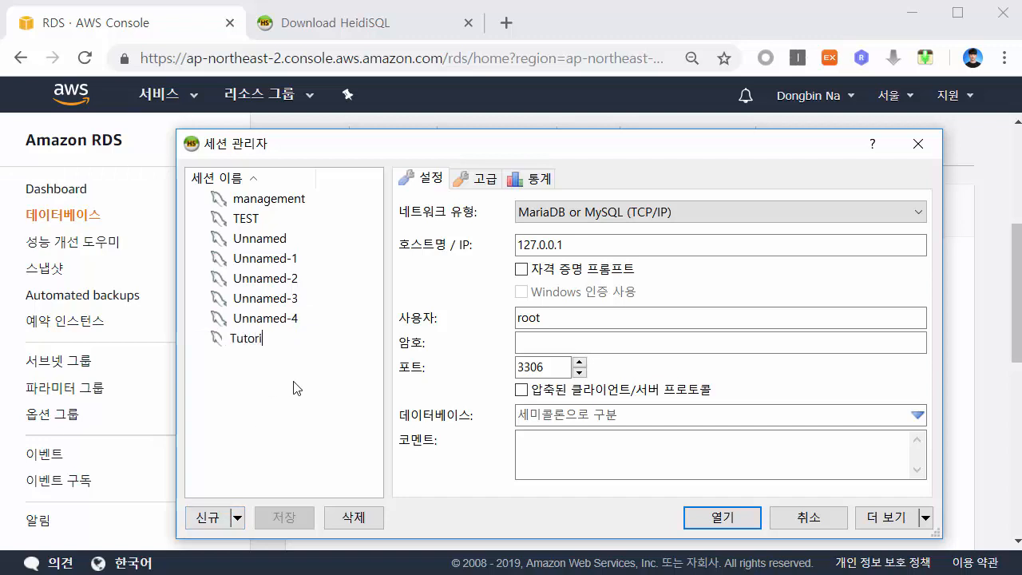
pyautogui.write('utorial DB')
pyautogui.press('Return')
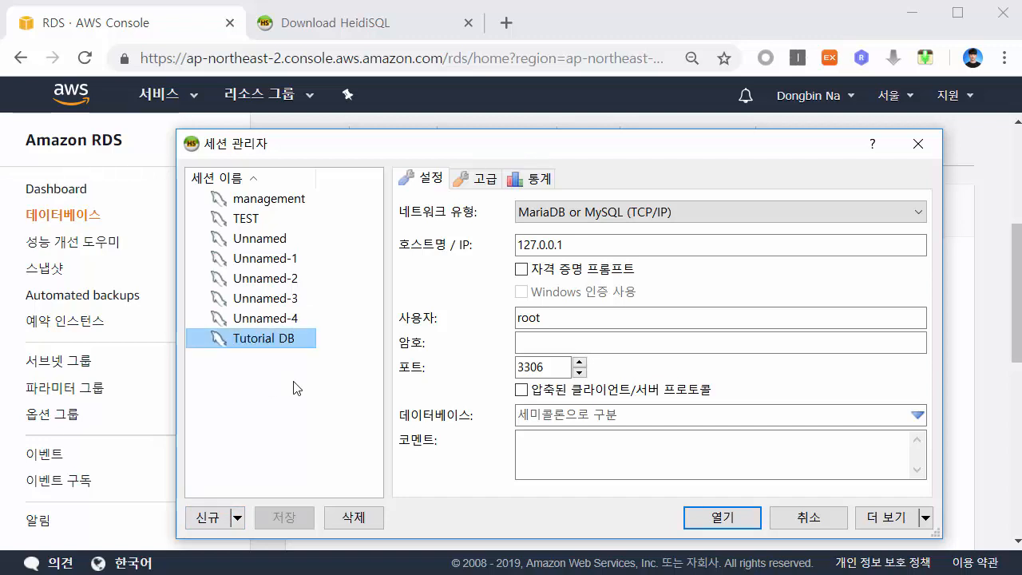
# Copy the endpoint my-tutorial-db.csfvql9bfcia.ap-northeast-2.rds.amazonaws.com from the RDS console into the session's host name, keeping the MariaDB or MySQL (TCP/IP) network type.
pyautogui.moveTo(619, 251); pyautogui.dragTo(496, 251)
pyautogui.hotkey('shift', 'Tab')
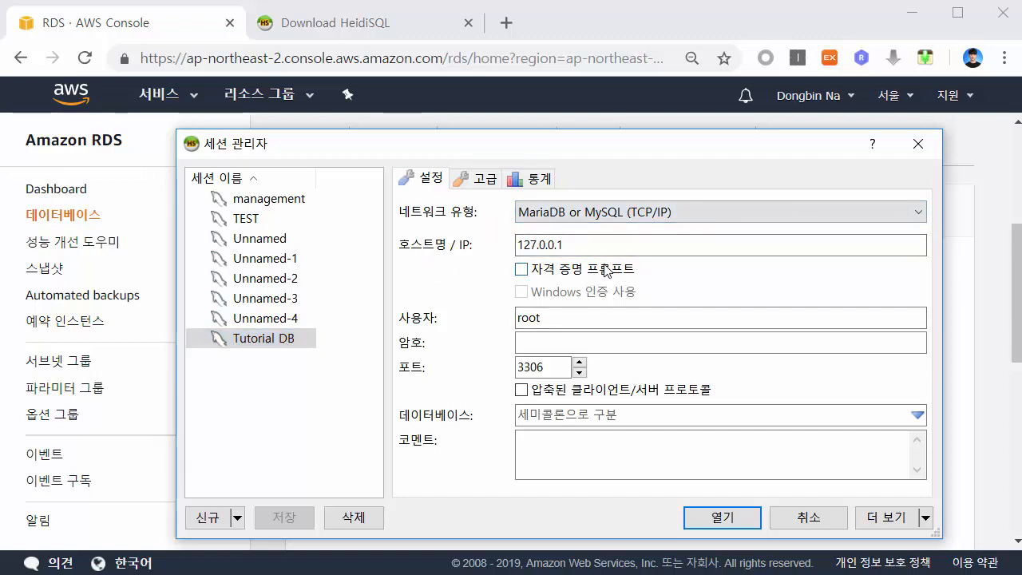
pyautogui.click(591, 218)
pyautogui.click(612, 236)
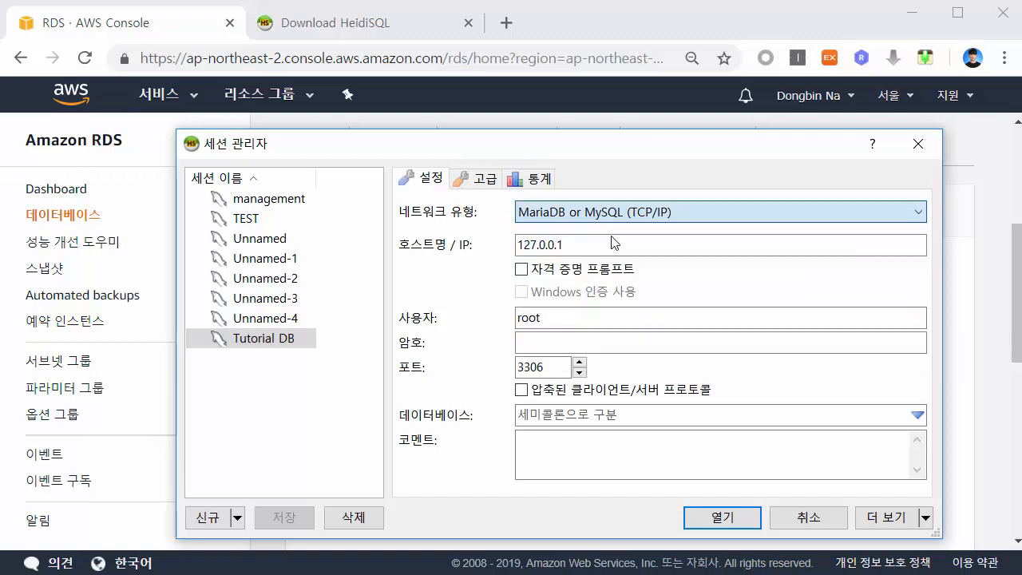
pyautogui.click(657, 21)
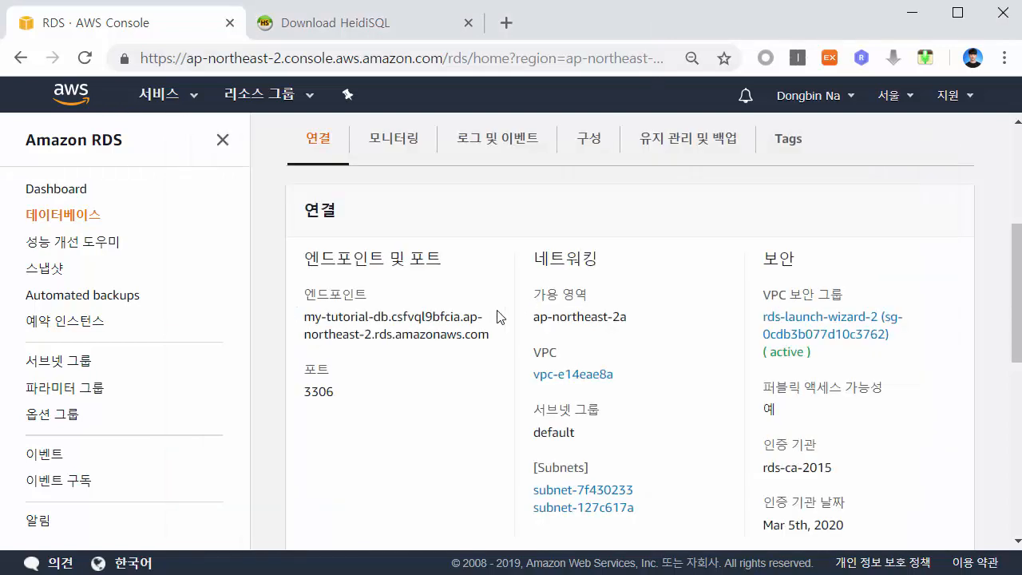
pyautogui.moveTo(491, 340); pyautogui.dragTo(304, 317)
pyautogui.hotkey('ctrl', 'c')
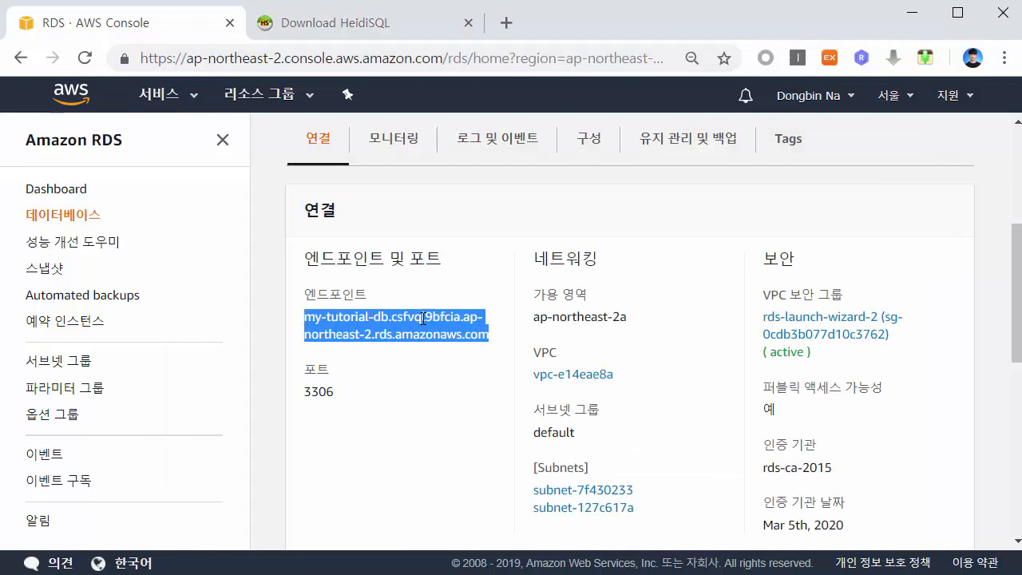
pyautogui.hotkey('alt', 'Tab')
pyautogui.doubleClick(551, 244)
pyautogui.hotkey('ctrl', 'v')
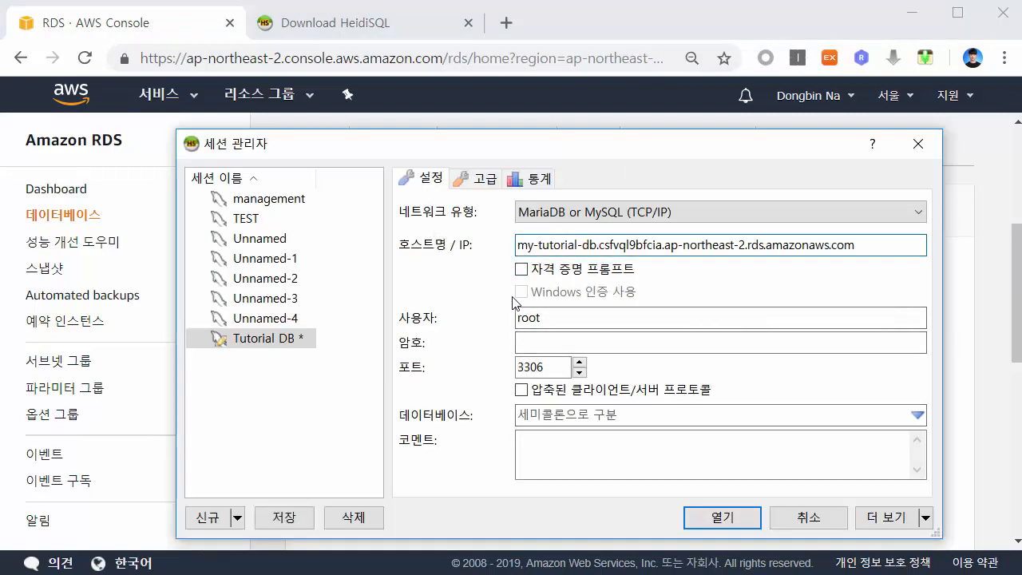
# Set the session's user to user and enter the database password.
pyautogui.press('Tab')
pyautogui.press('Tab')
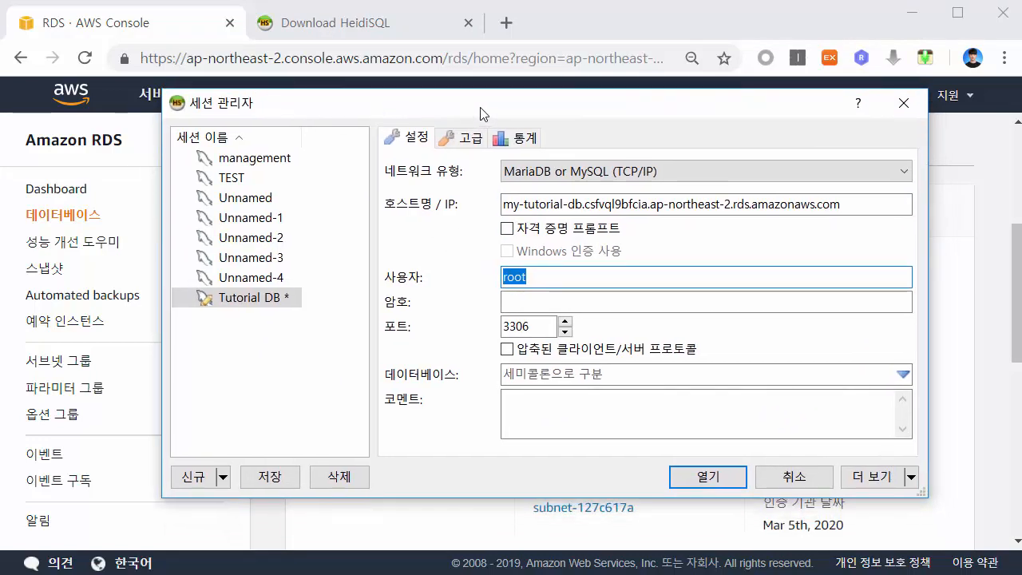
pyautogui.write('user')
pyautogui.press('Tab')
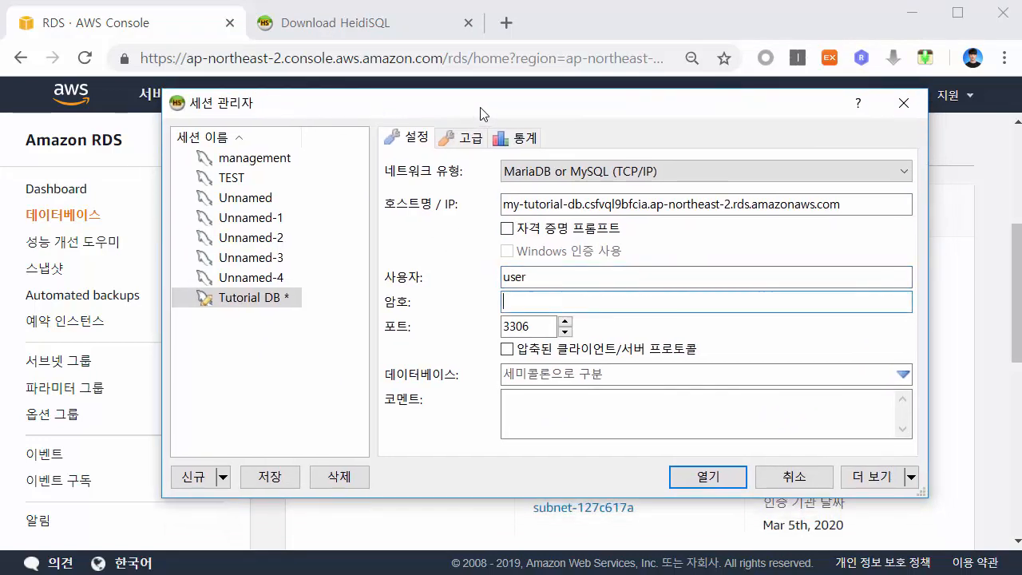
pyautogui.write('********')
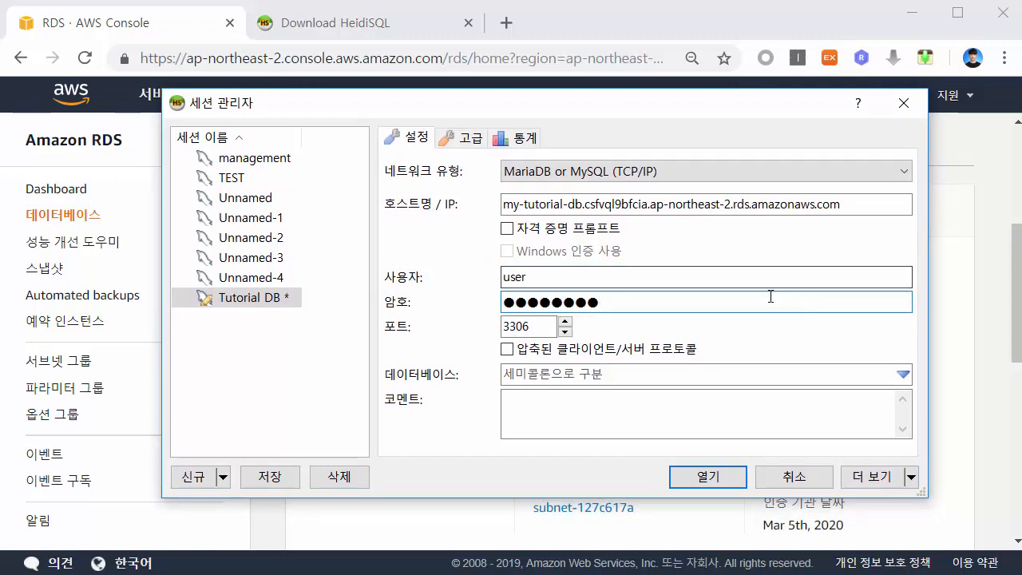
# Open the Tutorial DB connection and accept saving the changed session settings.
pyautogui.click(697, 479)
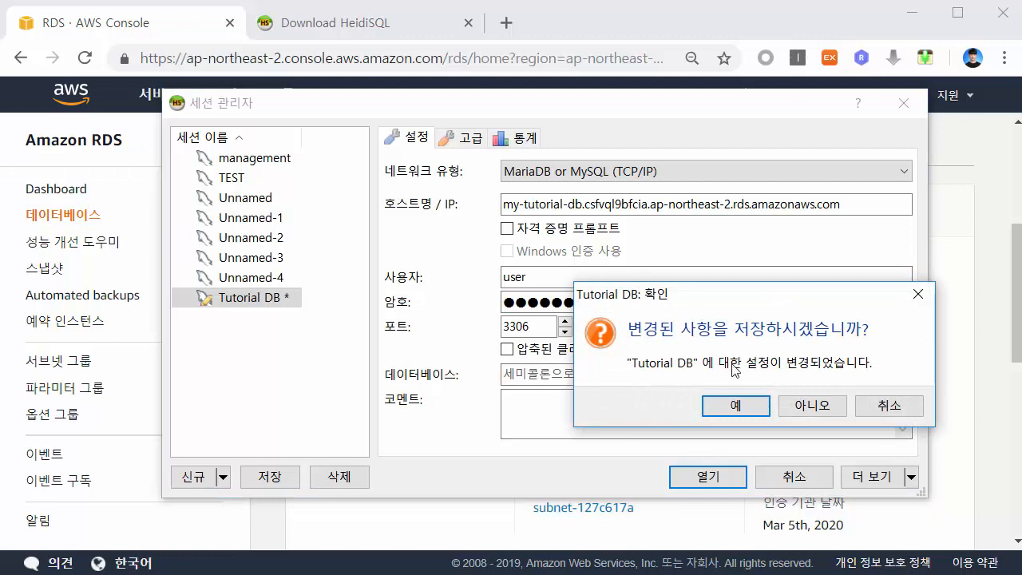
pyautogui.moveTo(704, 304); pyautogui.dragTo(515, 259)
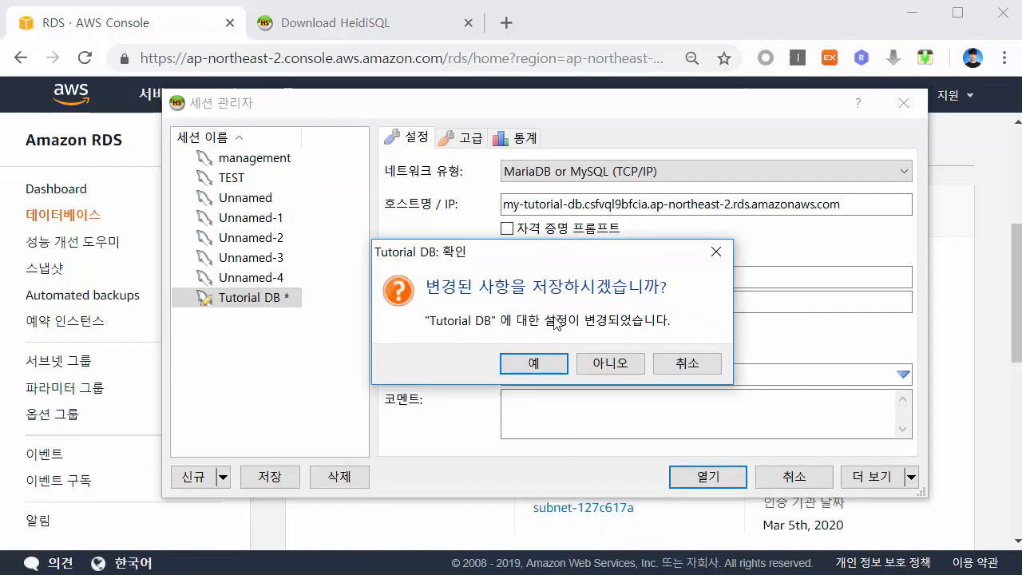
pyautogui.click(556, 364)
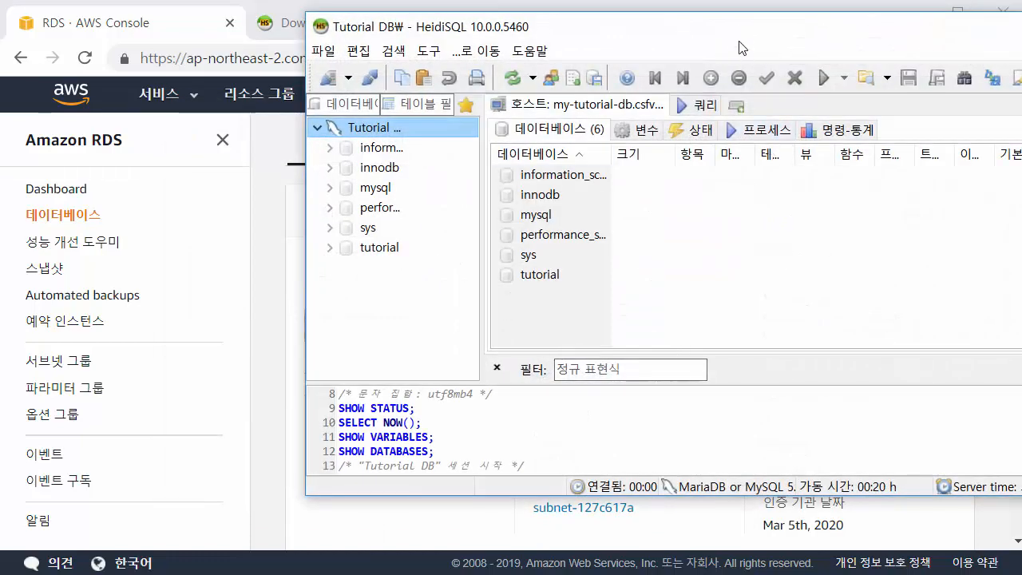
# Reposition and widen the HeidiSQL window, enlarge the database tree and select the tutorial database.
pyautogui.moveTo(745, 28); pyautogui.dragTo(501, 41)
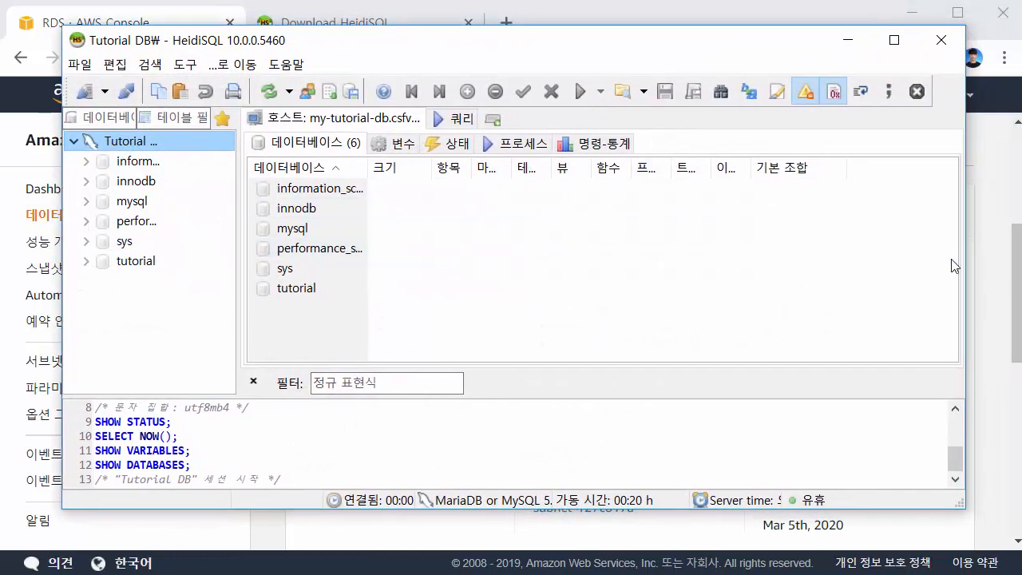
pyautogui.moveTo(965, 262); pyautogui.dragTo(991, 264)
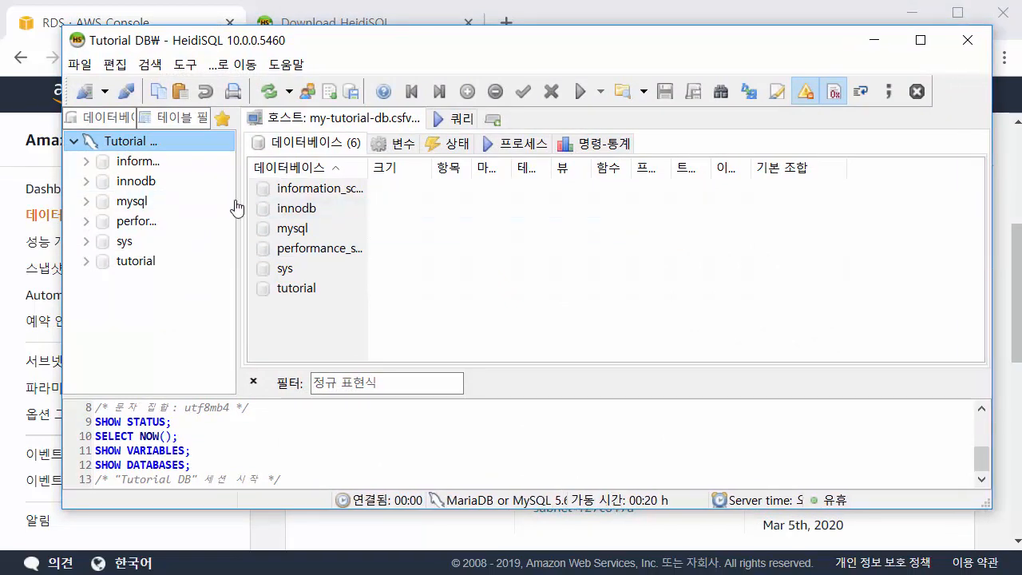
pyautogui.moveTo(237, 199); pyautogui.dragTo(313, 239)
pyautogui.click(155, 264)
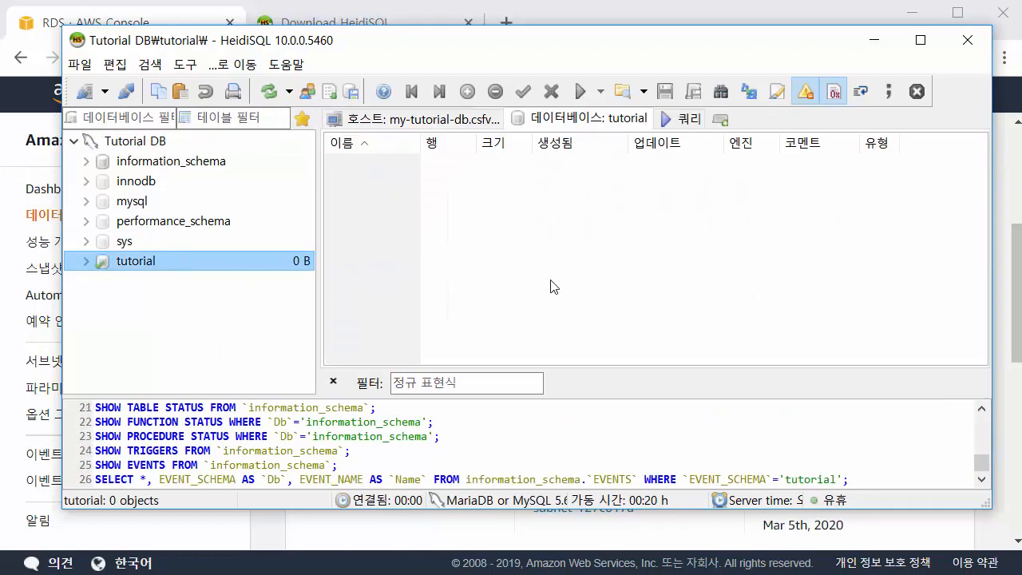
# Write a query for the tutorial database with the lines USE tutorial; and SELECT VERSION();.
pyautogui.click(670, 125)
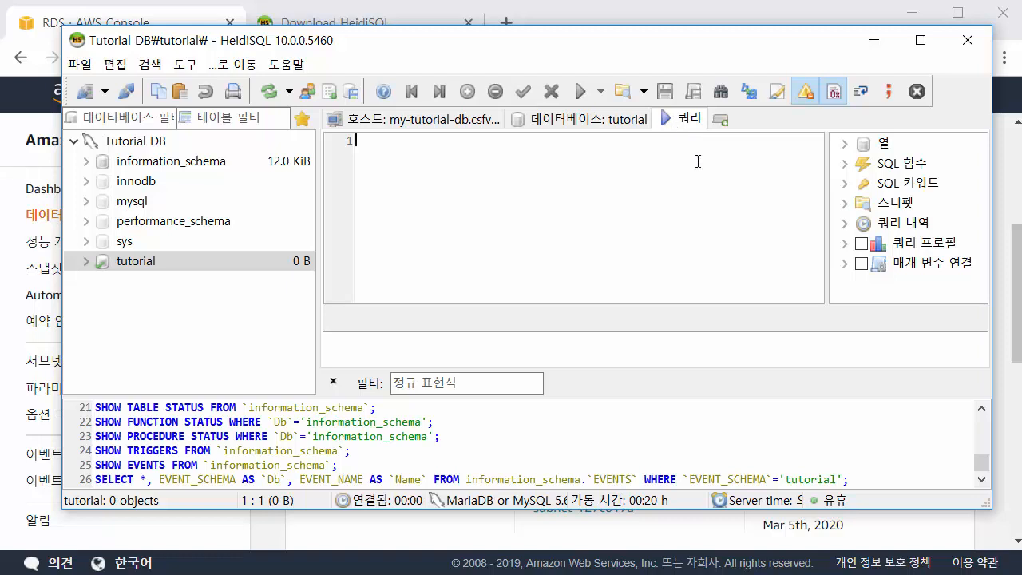
pyautogui.write('USE tutorial;')
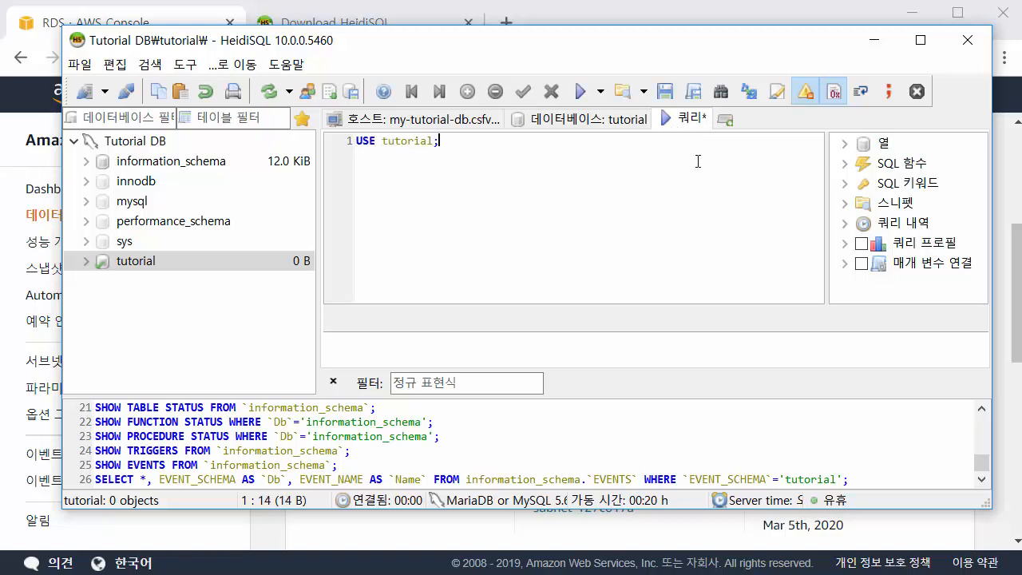
pyautogui.press('Return')
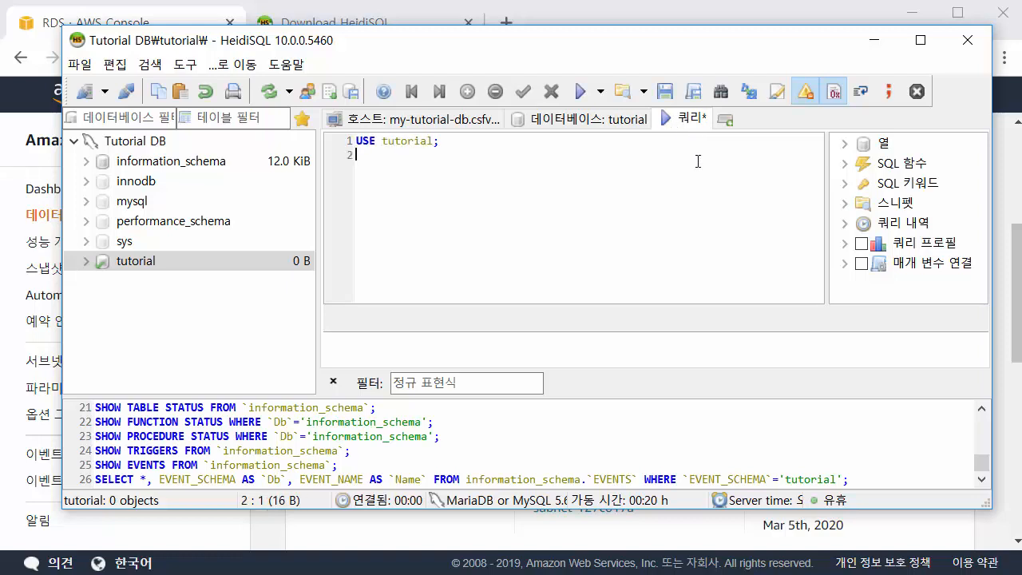
pyautogui.doubleClick(364, 142)
pyautogui.moveTo(429, 140); pyautogui.dragTo(441, 142)
pyautogui.click(447, 199)
pyautogui.write('SELECT')
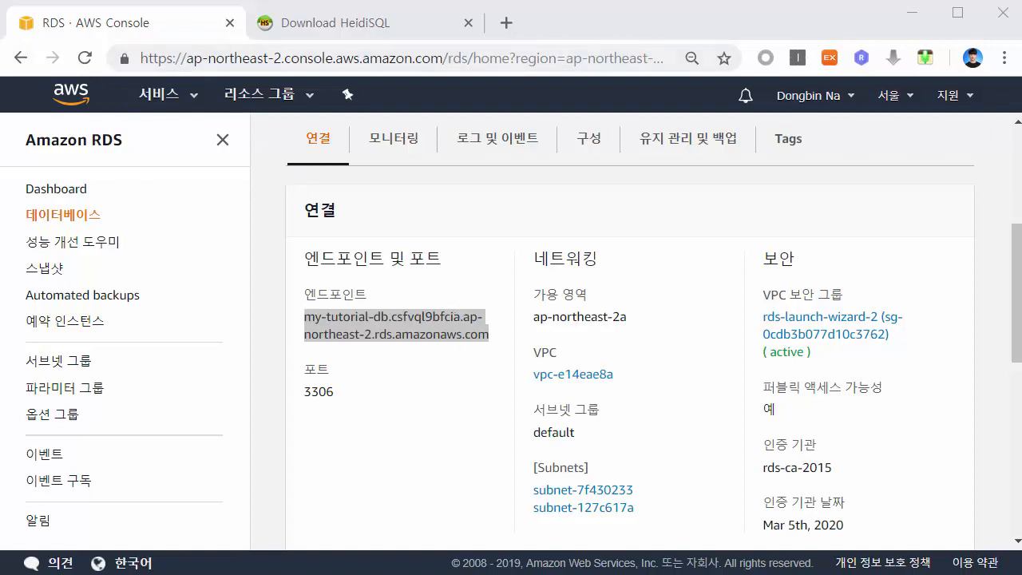
pyautogui.moveTo(515, 572); pyautogui.dragTo(550, 55)
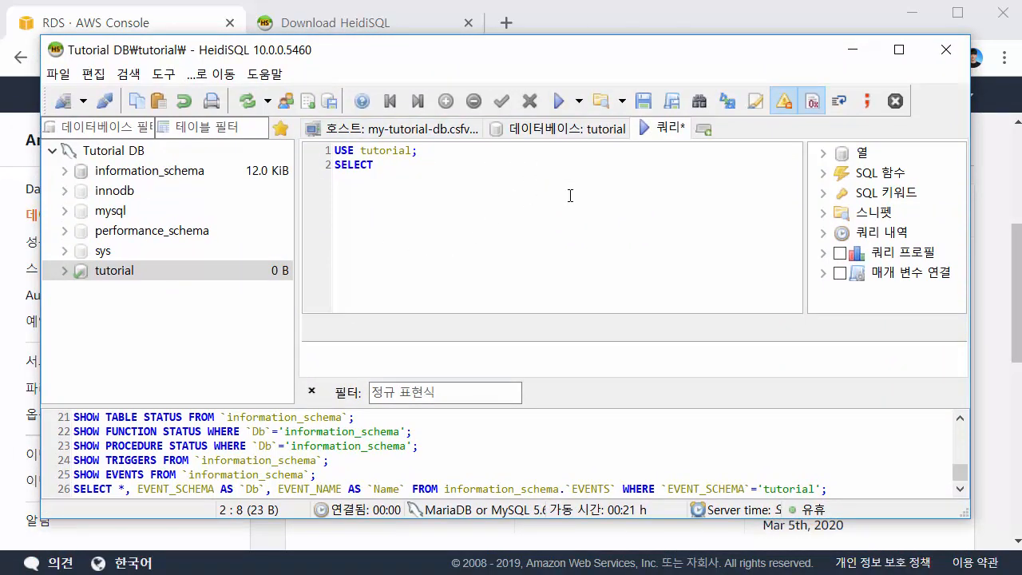
pyautogui.write('VERSION();')
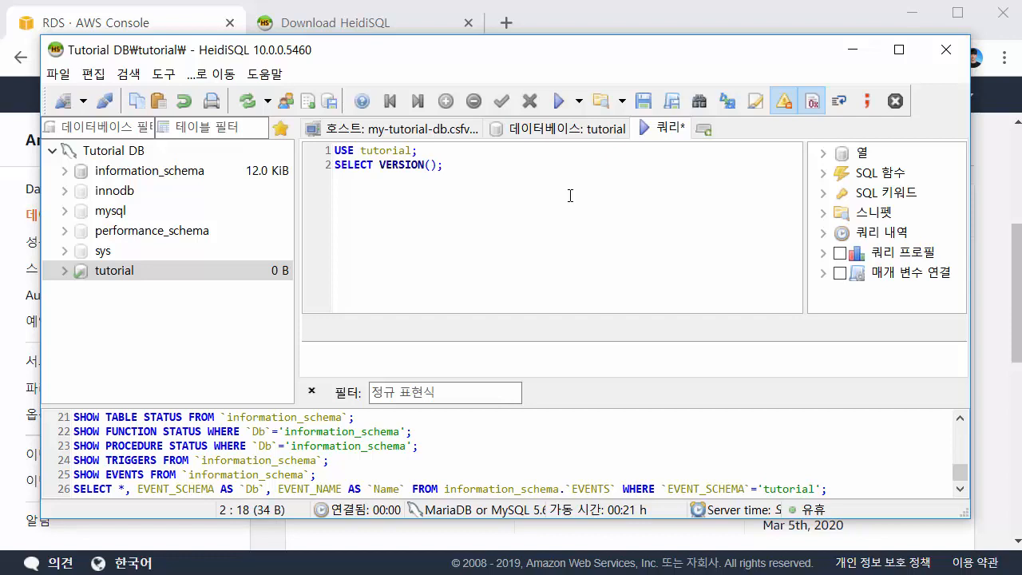
# Run the USE tutorial and SELECT VERSION() statements and enlarge the result area.
pyautogui.doubleClick(384, 152)
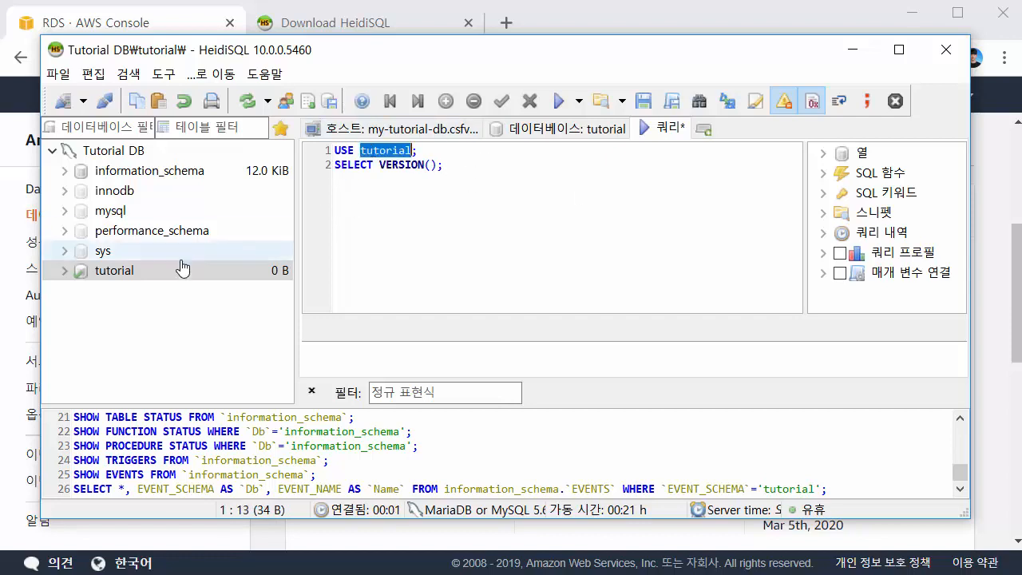
pyautogui.click(332, 171)
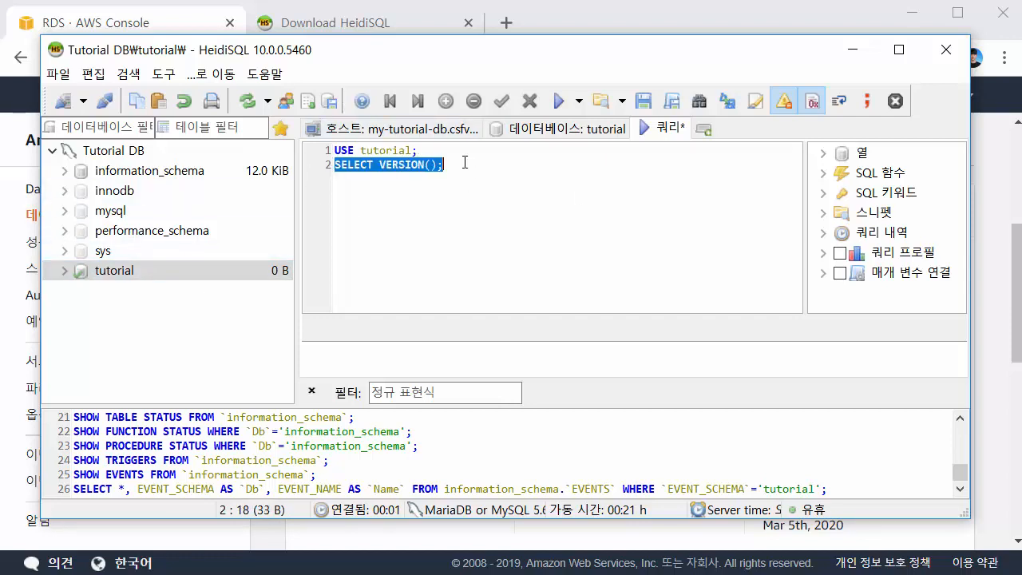
pyautogui.click(504, 194)
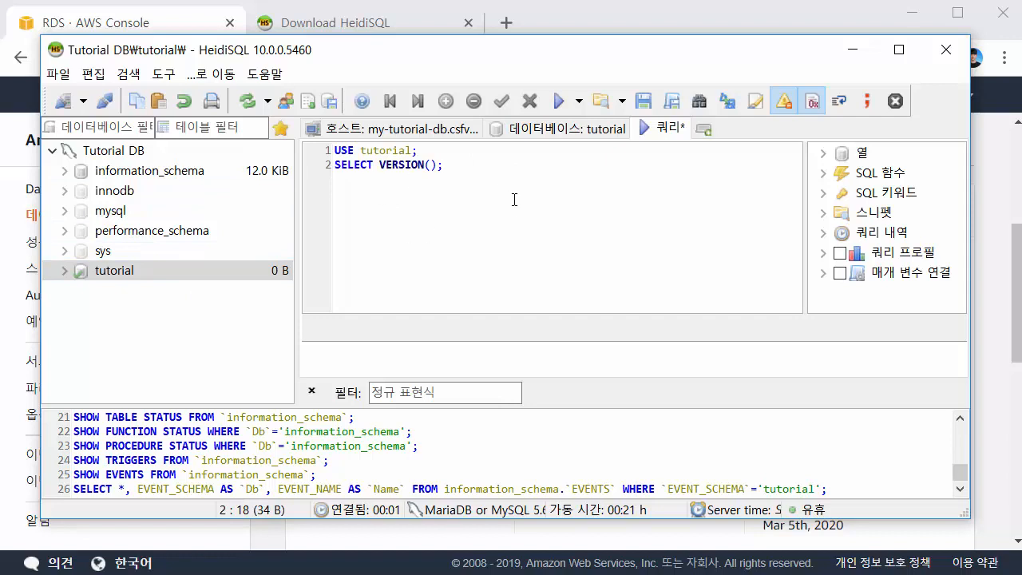
pyautogui.click(556, 101)
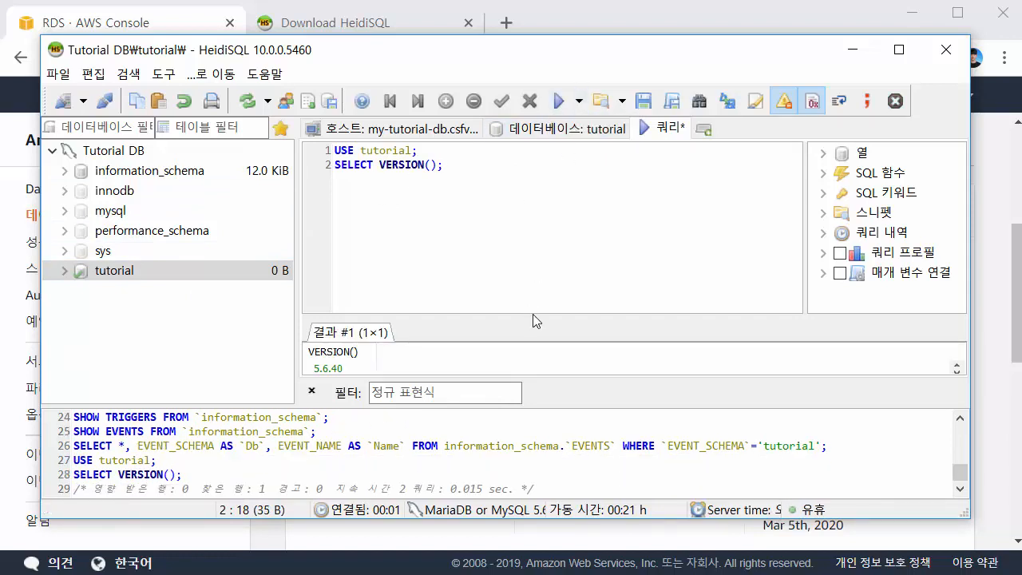
pyautogui.moveTo(536, 320); pyautogui.dragTo(535, 286)
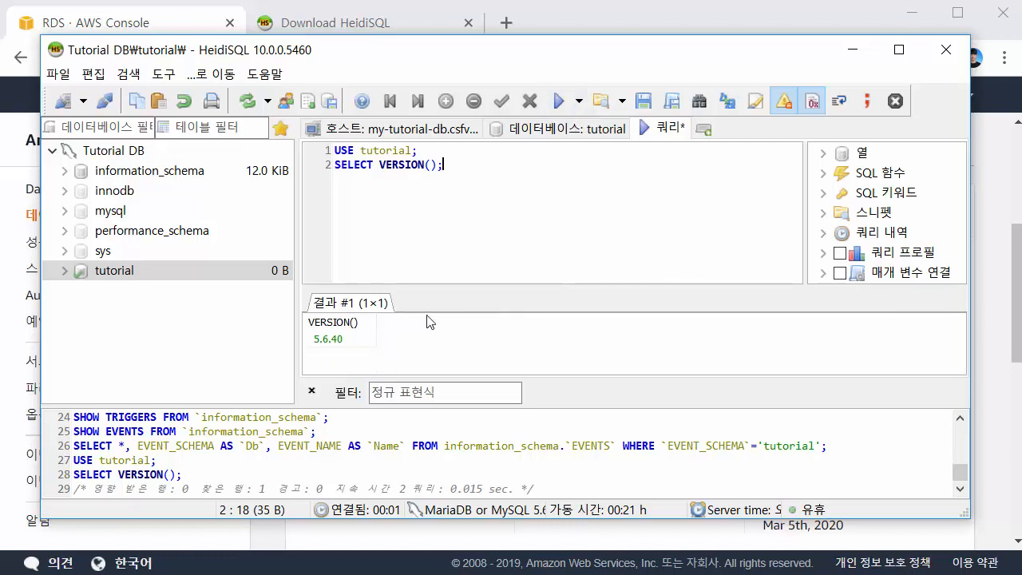
pyautogui.moveTo(407, 287); pyautogui.dragTo(473, 298)
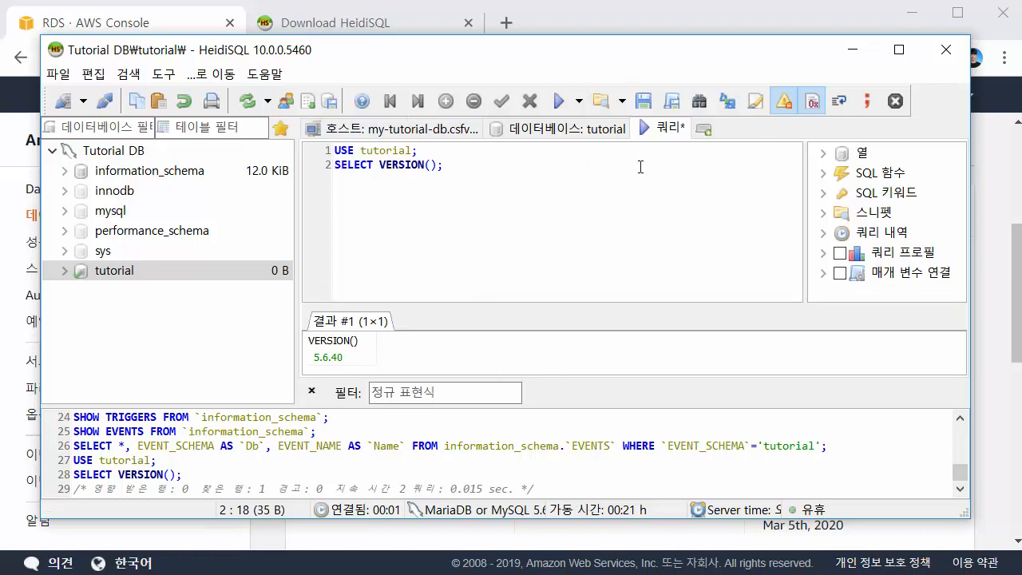
pyautogui.moveTo(735, 50); pyautogui.dragTo(732, 43)
pyautogui.moveTo(639, 191); pyautogui.dragTo(332, 145)
pyautogui.click(560, 209)
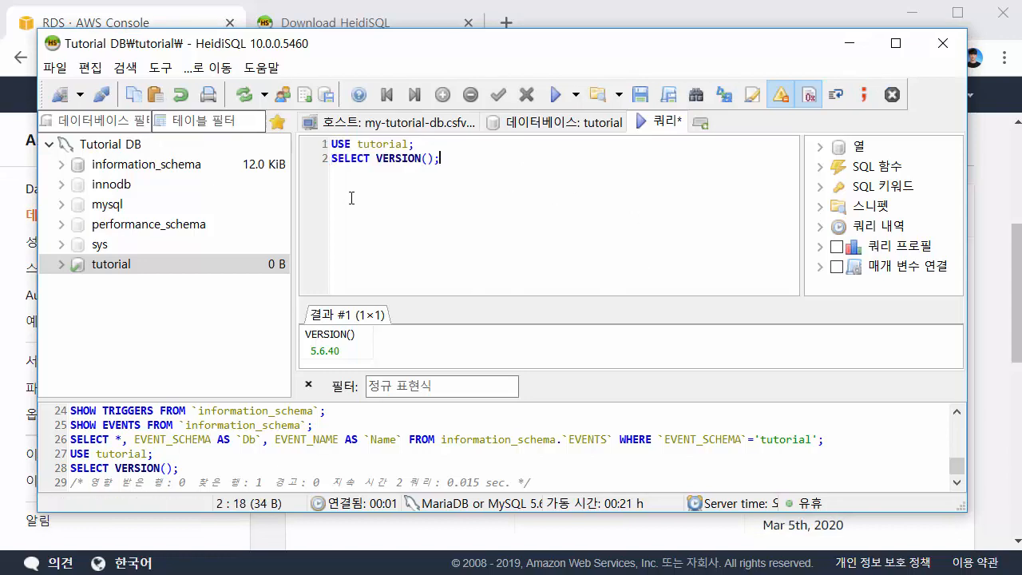
pyautogui.moveTo(670, 170); pyautogui.dragTo(334, 144)
pyautogui.click(573, 208)
# Minimize HeidiSQL to return to the RDS console and examine my-tutorial-db's public accessibility and VPC settings.
pyautogui.click(849, 43)
pyautogui.scroll(4, 719, 304)
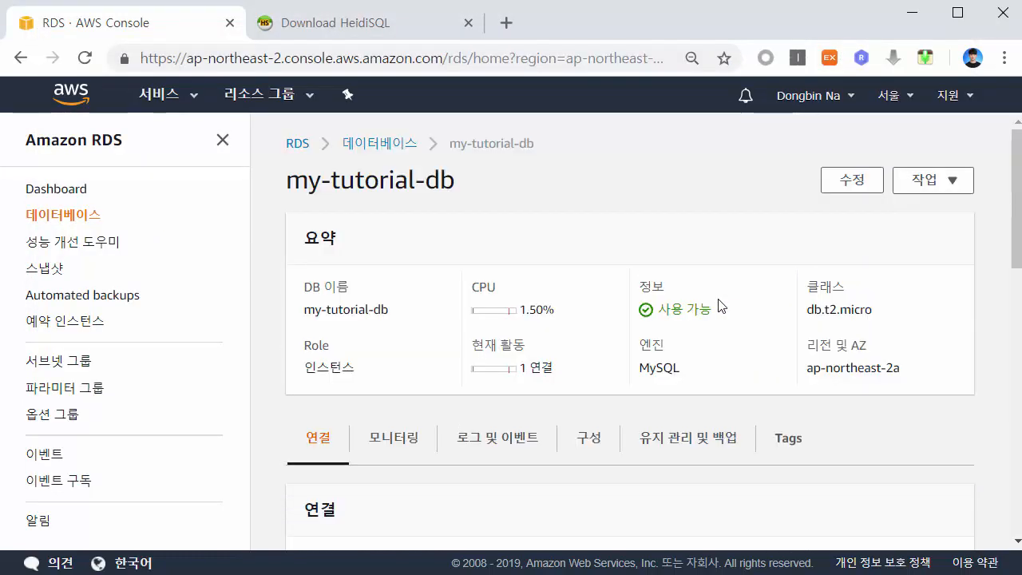
pyautogui.scroll(-5, 778, 356)
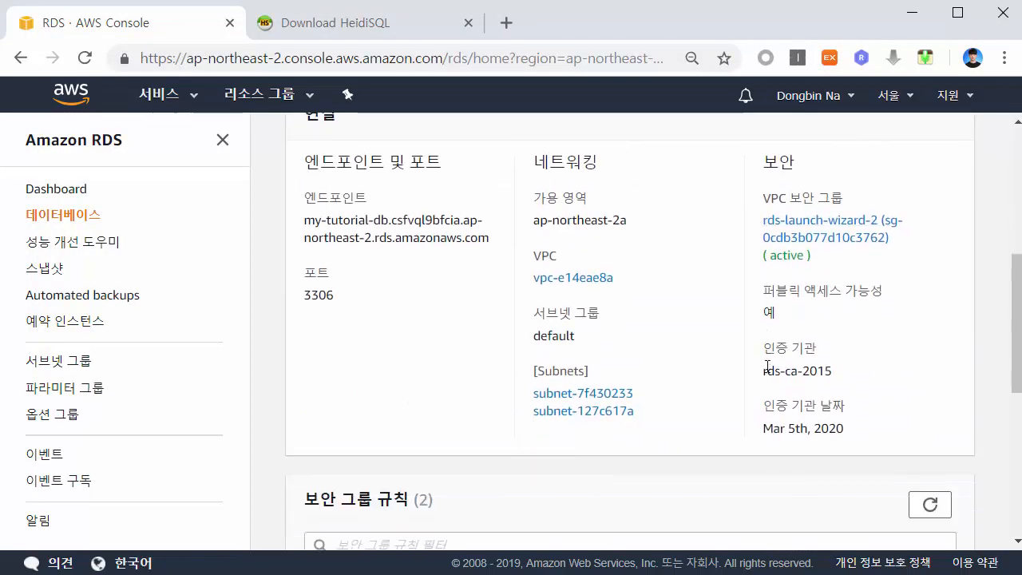
pyautogui.moveTo(764, 288); pyautogui.dragTo(884, 292)
pyautogui.click(808, 316)
pyautogui.moveTo(809, 316); pyautogui.dragTo(763, 311)
pyautogui.click(798, 325)
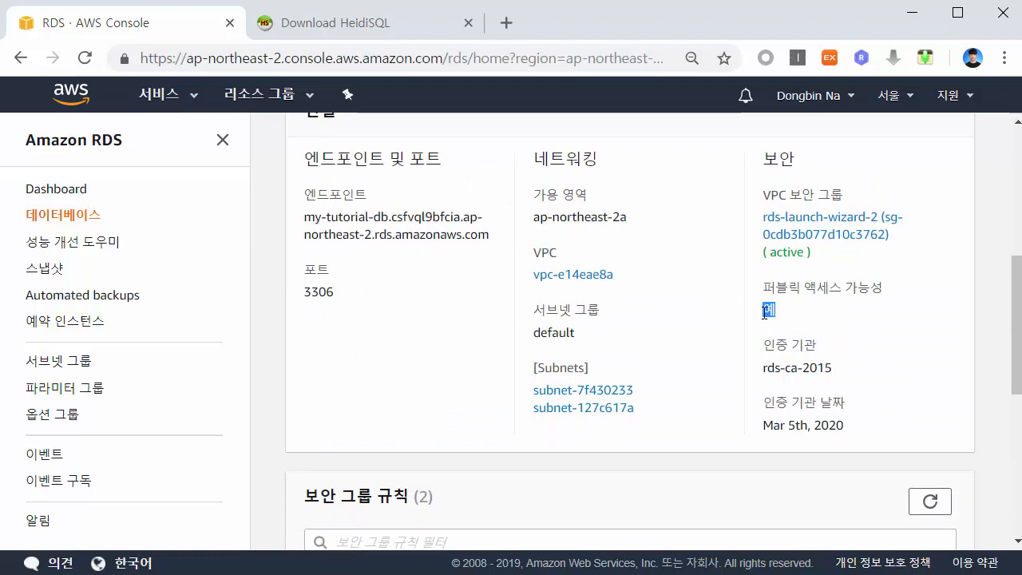
pyautogui.click(763, 311)
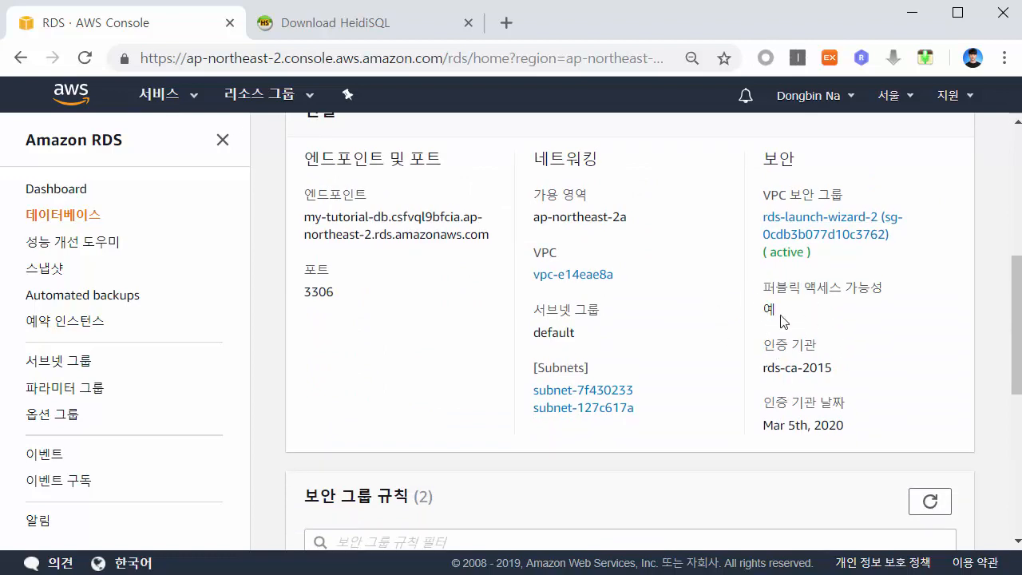
pyautogui.doubleClick(546, 252)
pyautogui.click(563, 259)
pyautogui.moveTo(563, 260); pyautogui.dragTo(533, 256)
pyautogui.click(533, 256)
pyautogui.doubleClick(539, 254)
pyautogui.click(539, 254)
pyautogui.moveTo(848, 361); pyautogui.dragTo(762, 286)
pyautogui.click(781, 296)
# Bring up the HeidiSQL query result once more, return to the RDS console and review the database's summary, VPC and security details.
pyautogui.moveTo(703, 574); pyautogui.dragTo(663, 41)
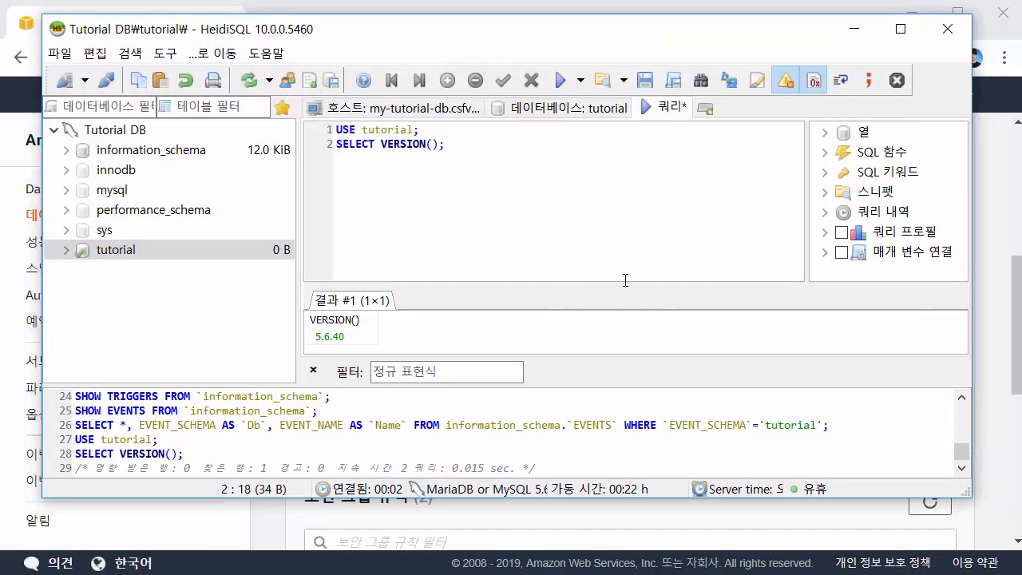
pyautogui.click(854, 29)
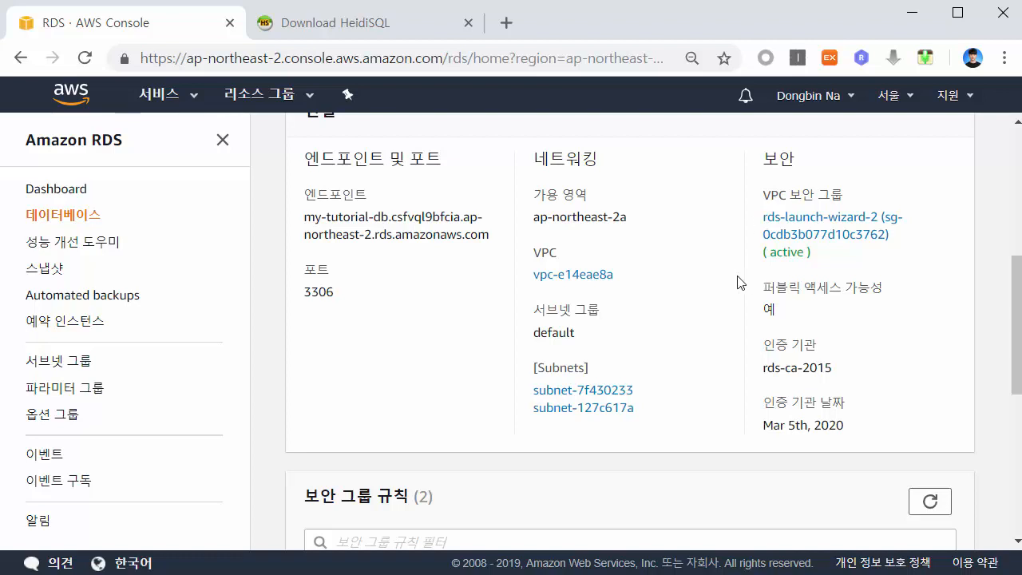
pyautogui.moveTo(765, 290); pyautogui.dragTo(795, 312)
pyautogui.click(803, 272)
pyautogui.click(799, 309)
pyautogui.moveTo(648, 273); pyautogui.dragTo(546, 257)
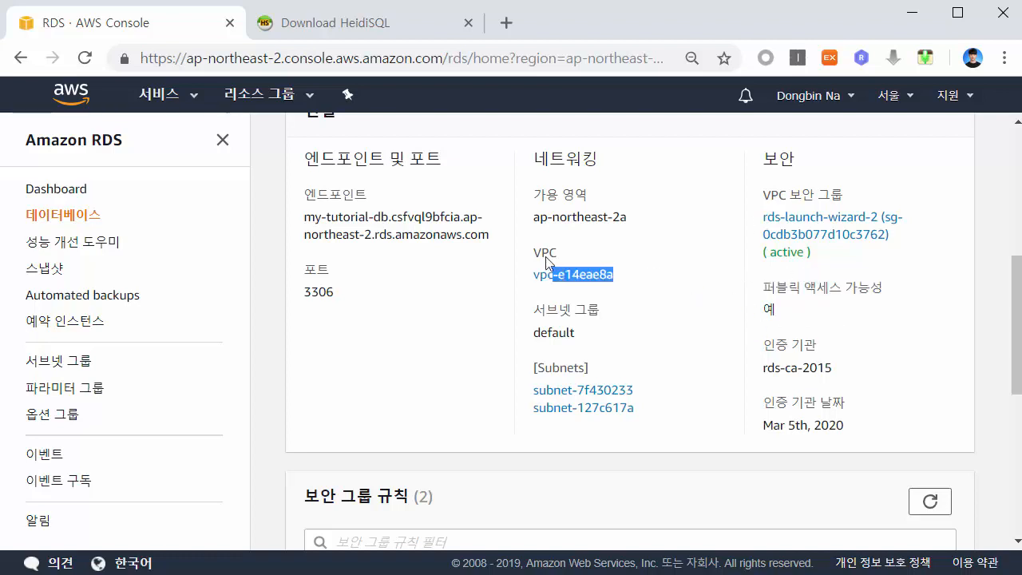
pyautogui.click(583, 216)
pyautogui.scroll(5, 743, 342)
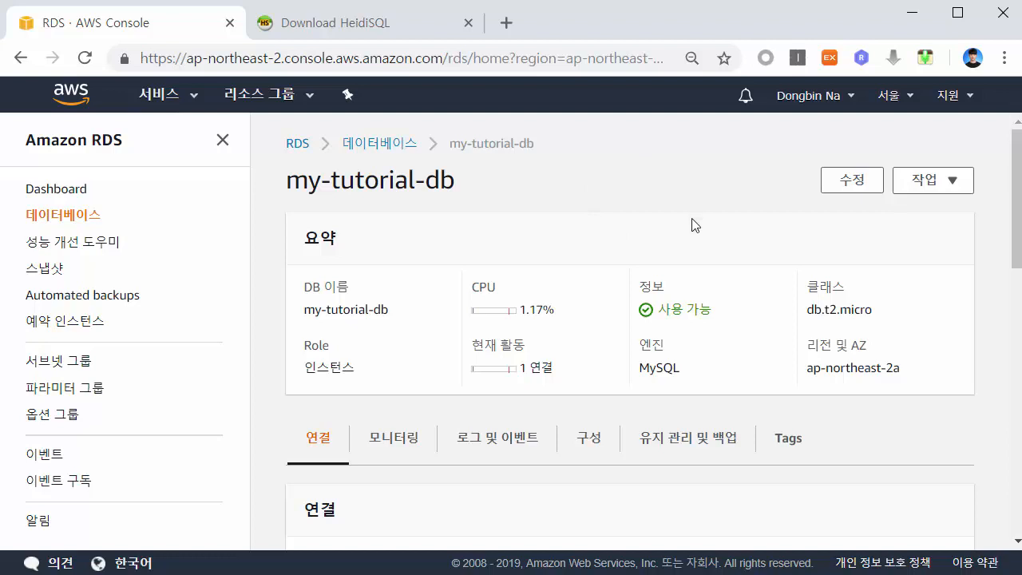
pyautogui.scroll(-5, 717, 212)
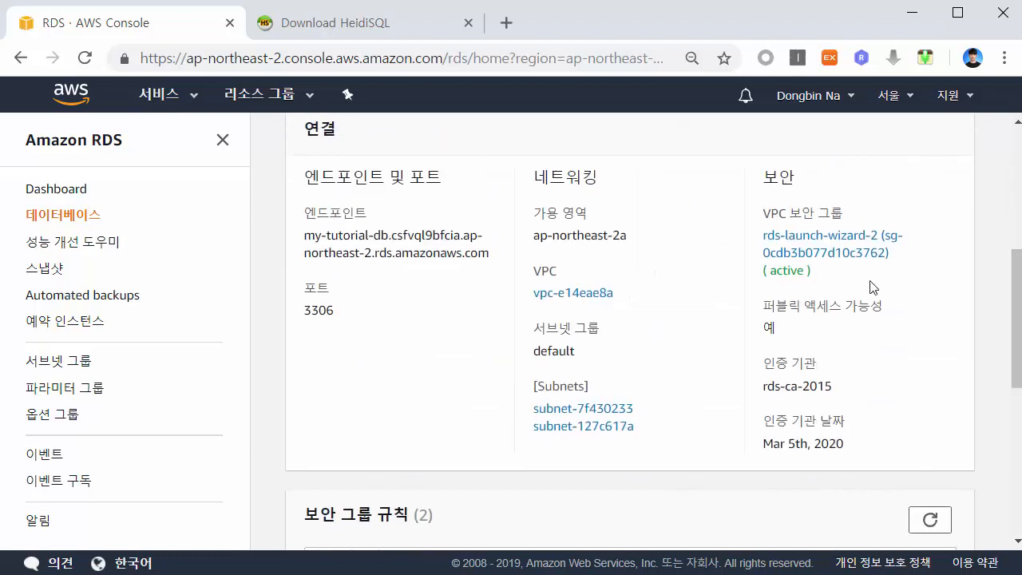